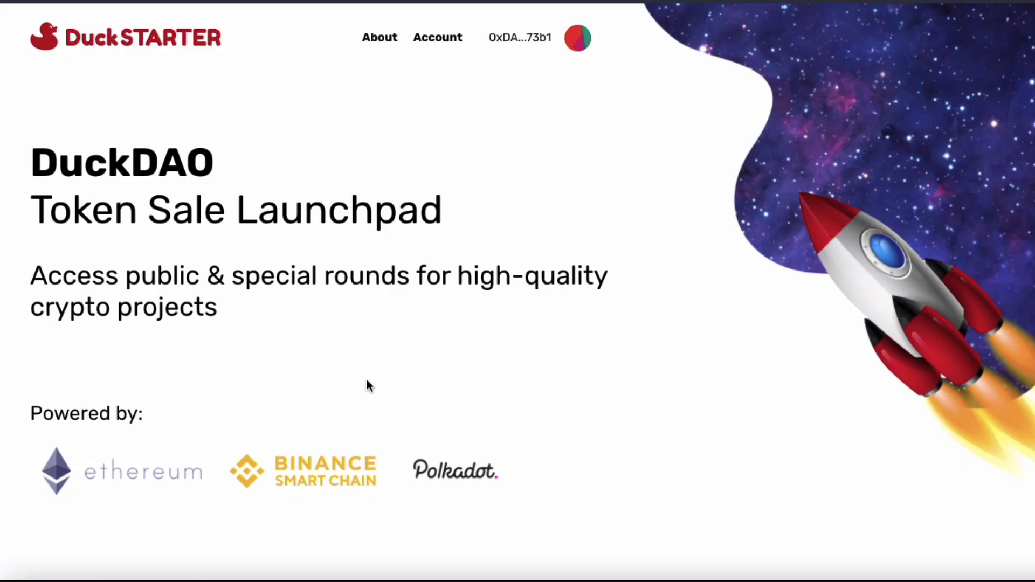
Step: Scroll the Medium article to the numbered disBalancer whitelist requirements list
{"action": "scroll", "coordinate": [367, 380], "scroll_direction": "down", "scroll_amount": 10}
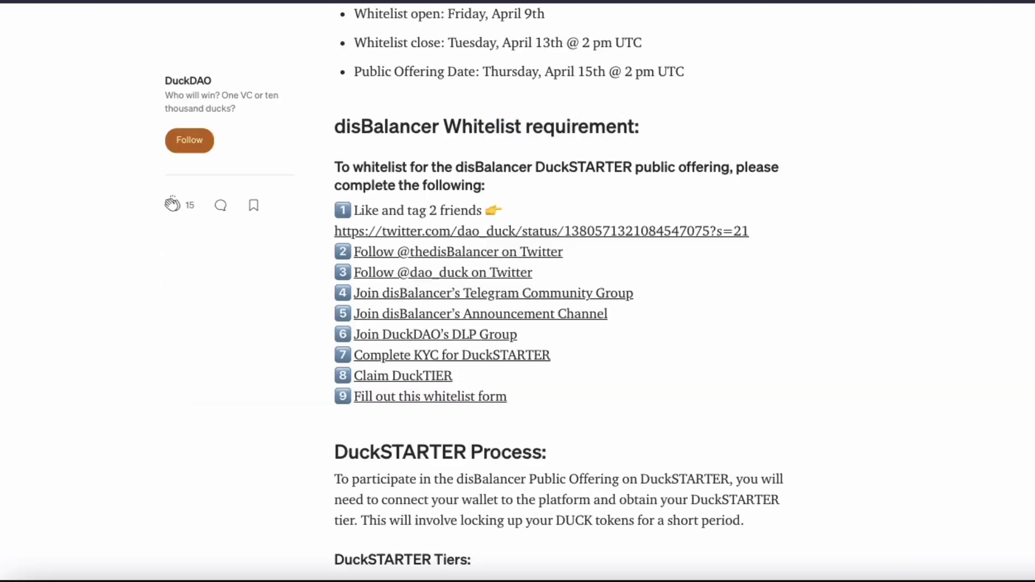
{"action": "scroll", "coordinate": [530, 188], "scroll_direction": "up", "scroll_amount": 1}
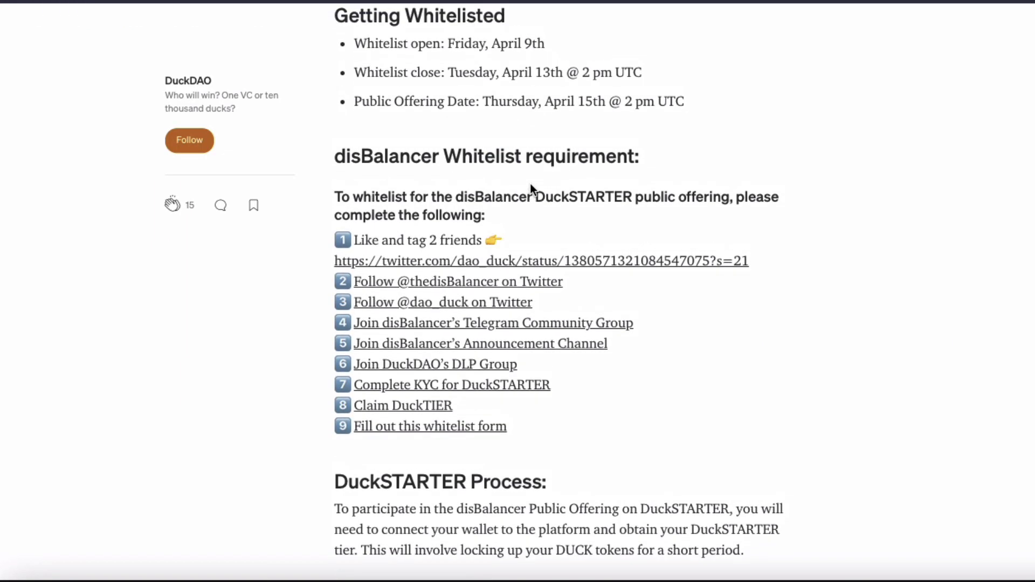
{"action": "scroll", "coordinate": [530, 183], "scroll_direction": "up", "scroll_amount": 1}
{"action": "scroll", "coordinate": [530, 184], "scroll_direction": "down", "scroll_amount": 1}
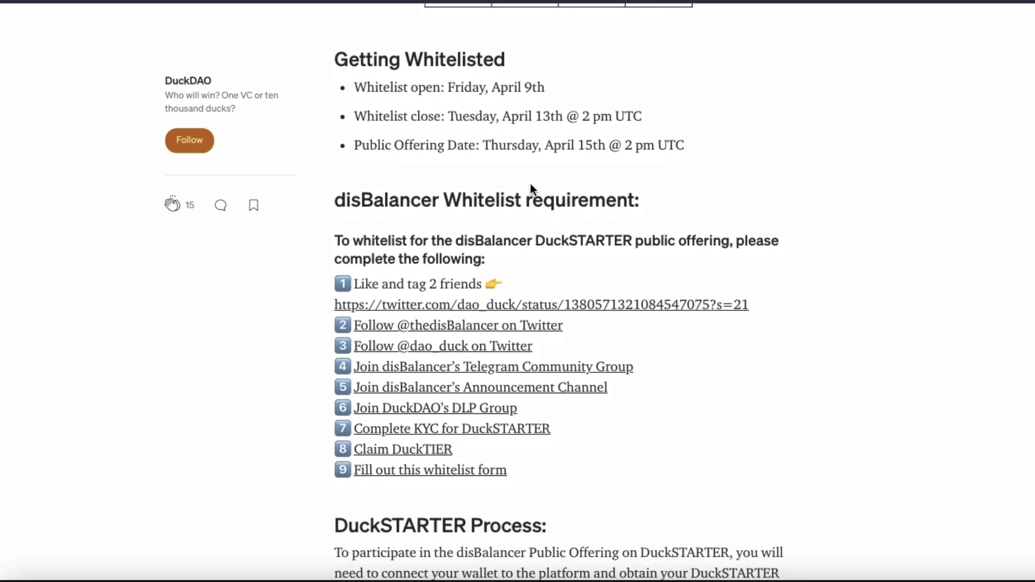
{"action": "scroll", "coordinate": [530, 183], "scroll_direction": "down", "scroll_amount": 1}
{"action": "scroll", "coordinate": [530, 183], "scroll_direction": "up", "scroll_amount": 15}
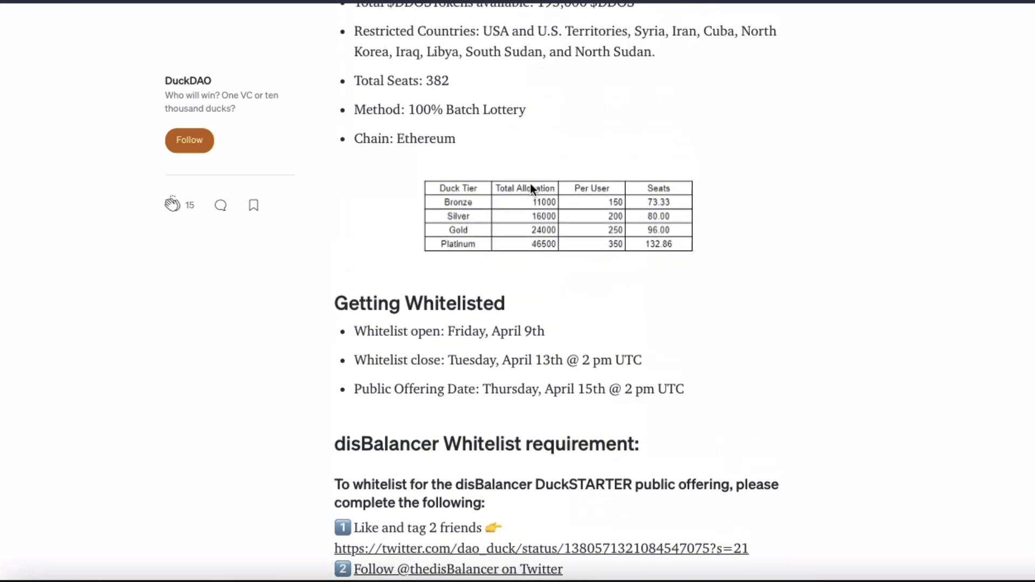
{"action": "scroll", "coordinate": [530, 189], "scroll_direction": "down", "scroll_amount": 2}
{"action": "scroll", "coordinate": [531, 186], "scroll_direction": "up", "scroll_amount": 1}
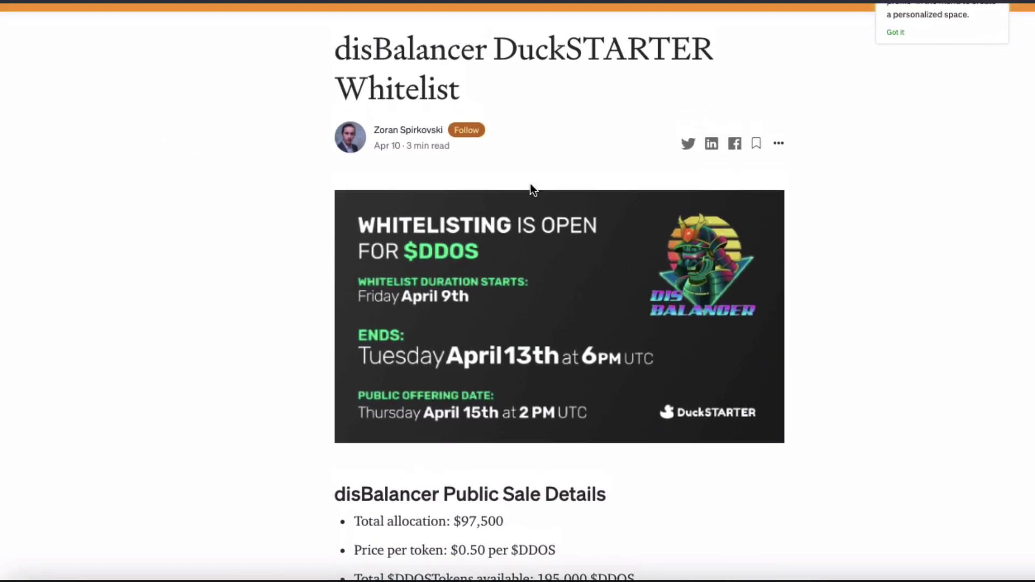
{"action": "scroll", "coordinate": [530, 186], "scroll_direction": "down", "scroll_amount": 4}
{"action": "scroll", "coordinate": [530, 186], "scroll_direction": "down", "scroll_amount": 15}
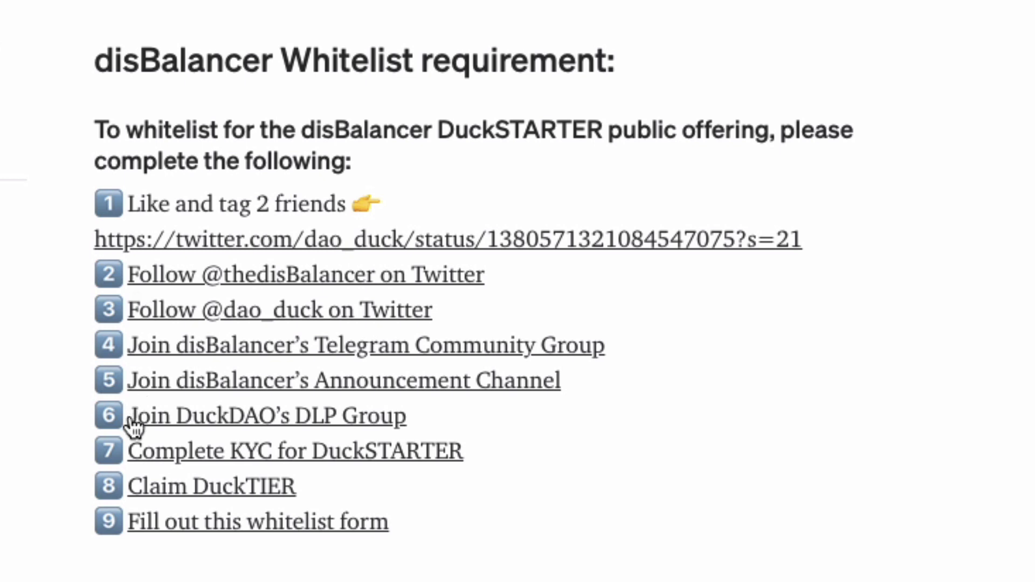
{"action": "scroll", "coordinate": [458, 474], "scroll_direction": "down", "scroll_amount": 1}
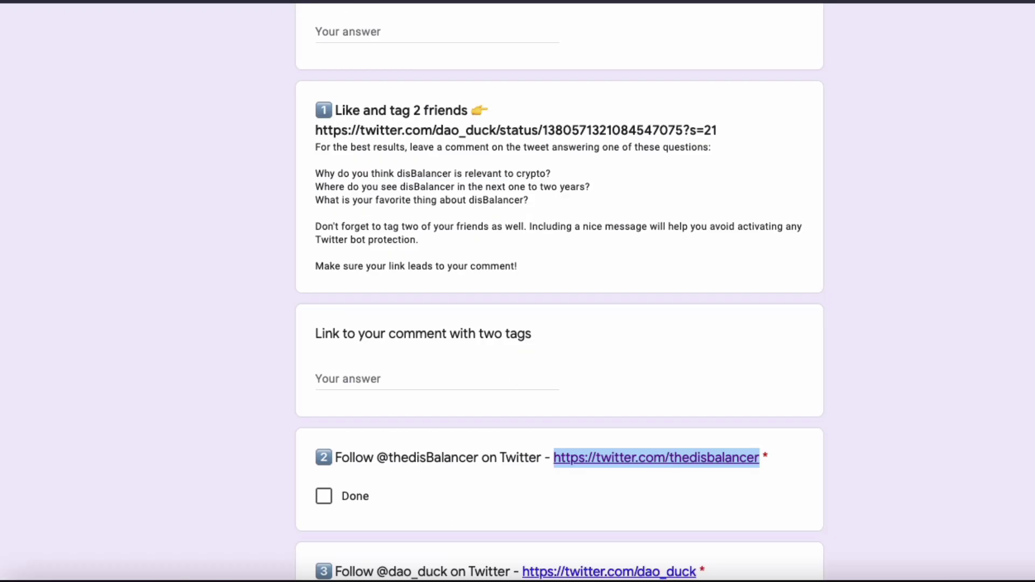
Step: Scroll to the top of the whitelist form and select the Email address field
{"action": "scroll", "coordinate": [504, 238], "scroll_direction": "up", "scroll_amount": 20}
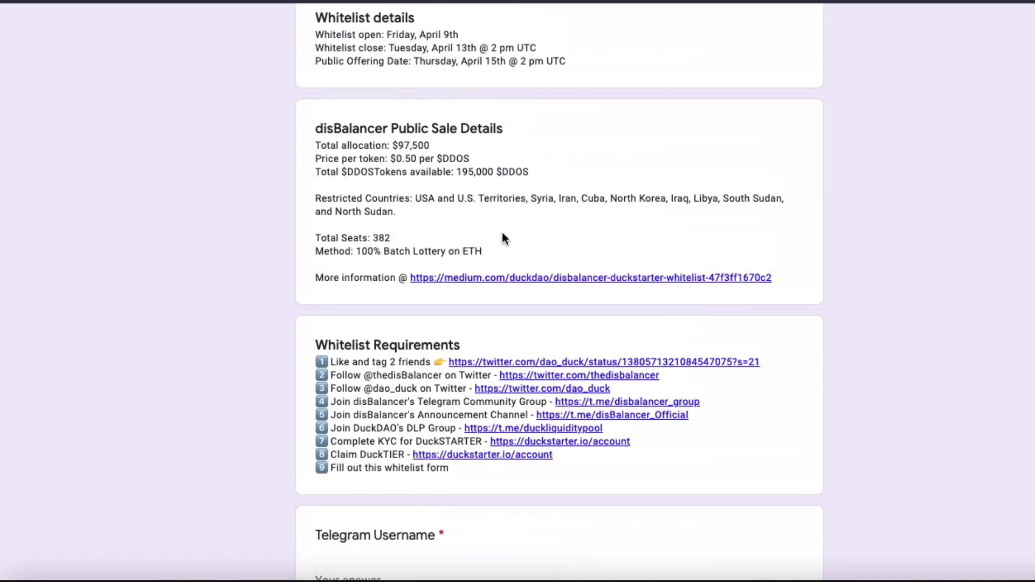
{"action": "scroll", "coordinate": [503, 238], "scroll_direction": "up", "scroll_amount": 8}
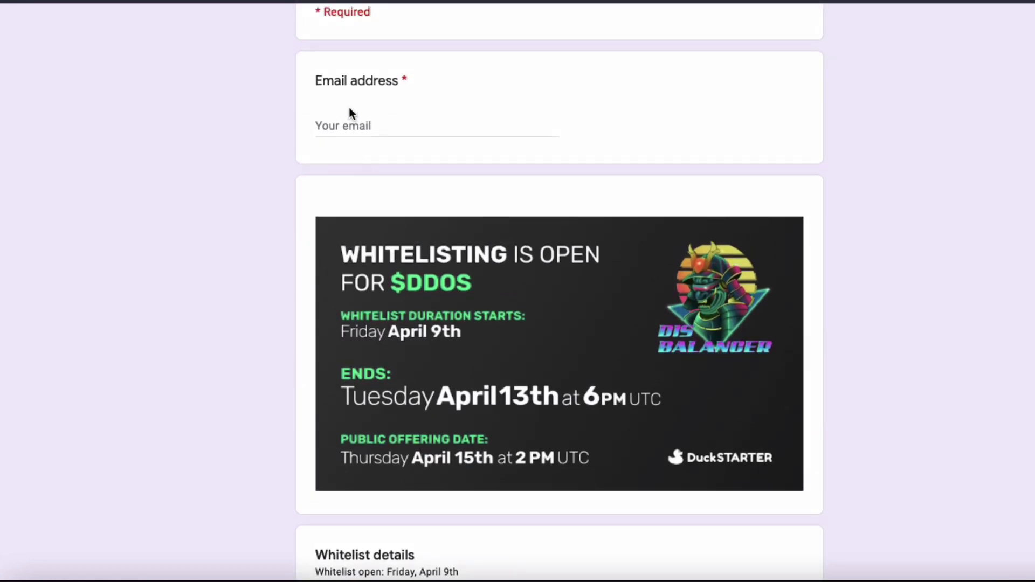
{"action": "left_click", "coordinate": [347, 119]}
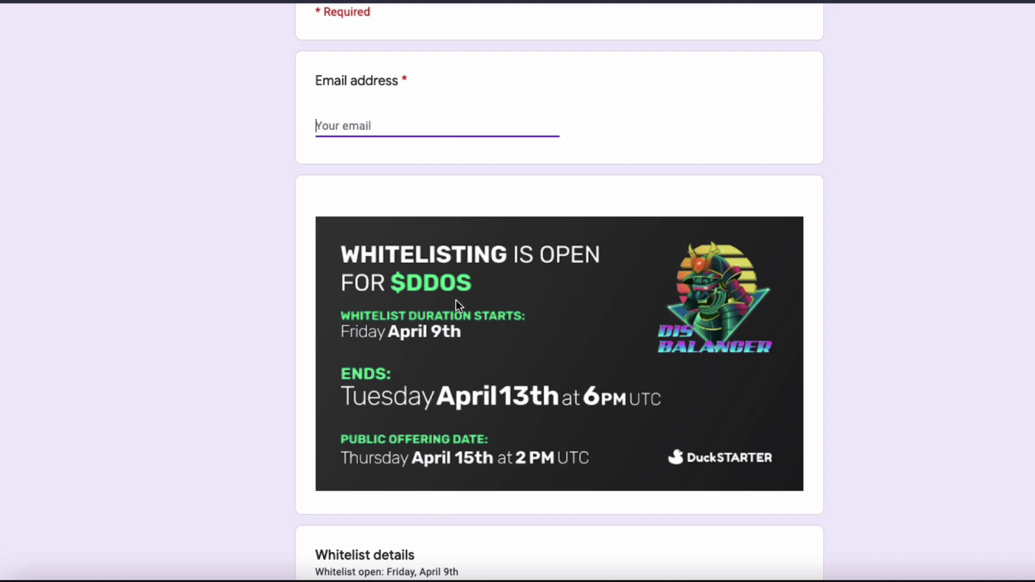
Step: Scroll to Whitelist Requirements and bring up options for the 'Like and tag 2 friends' tweet link
{"action": "scroll", "coordinate": [455, 299], "scroll_direction": "down", "scroll_amount": 5}
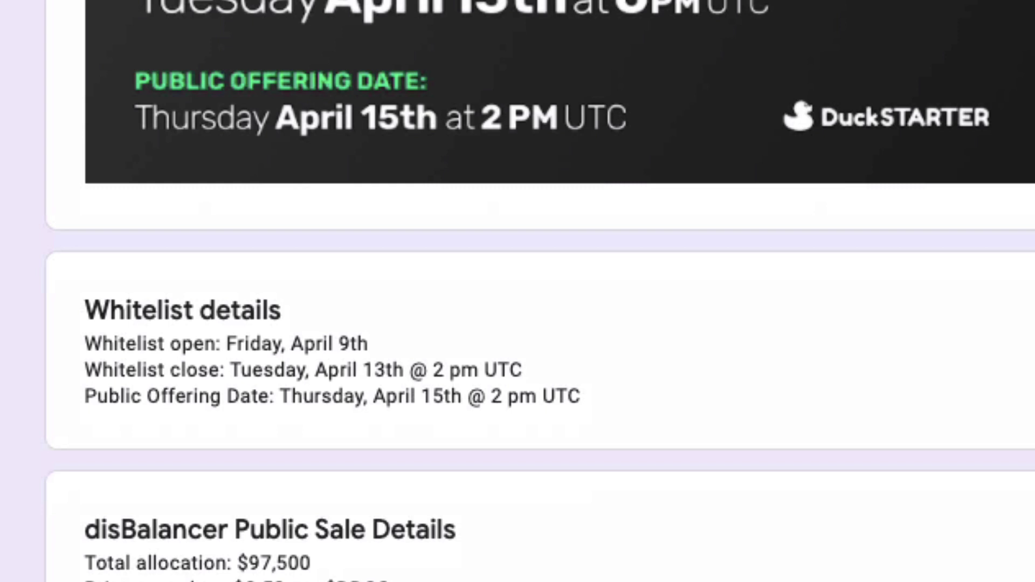
{"action": "scroll", "coordinate": [539, 291], "scroll_direction": "down", "scroll_amount": 5}
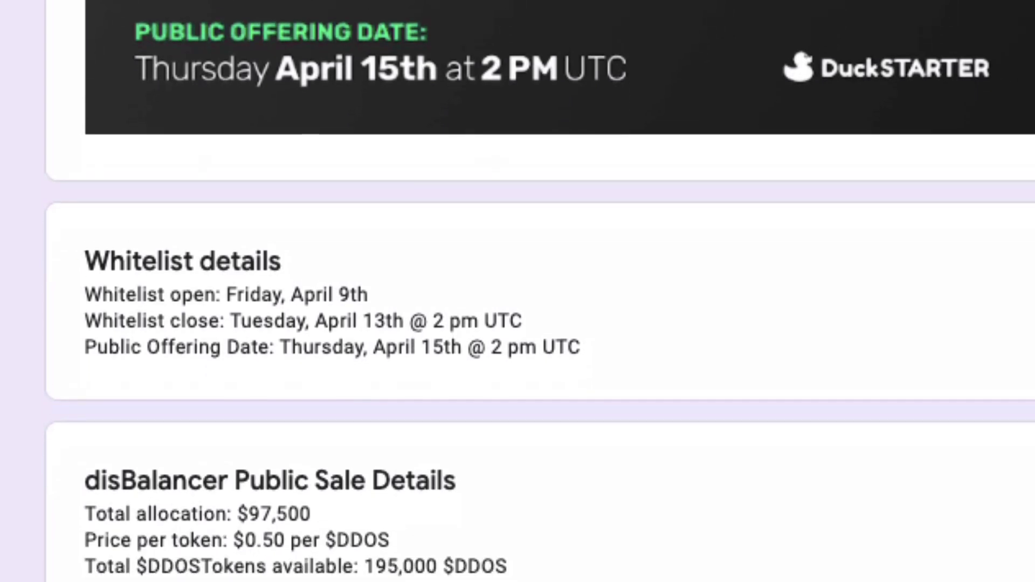
{"action": "scroll", "coordinate": [539, 291], "scroll_direction": "down", "scroll_amount": 4}
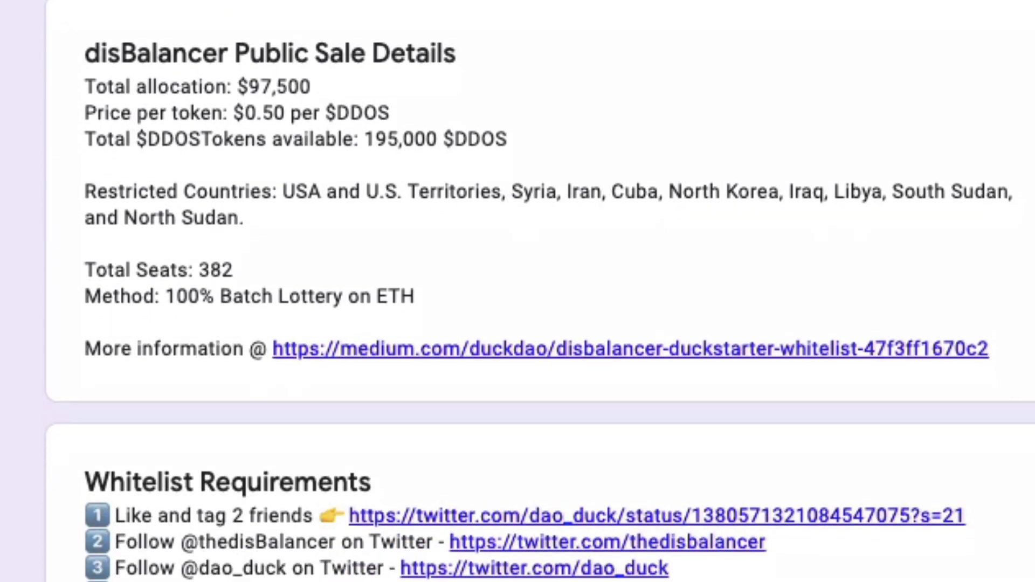
{"action": "scroll", "coordinate": [539, 292], "scroll_direction": "down", "scroll_amount": 2}
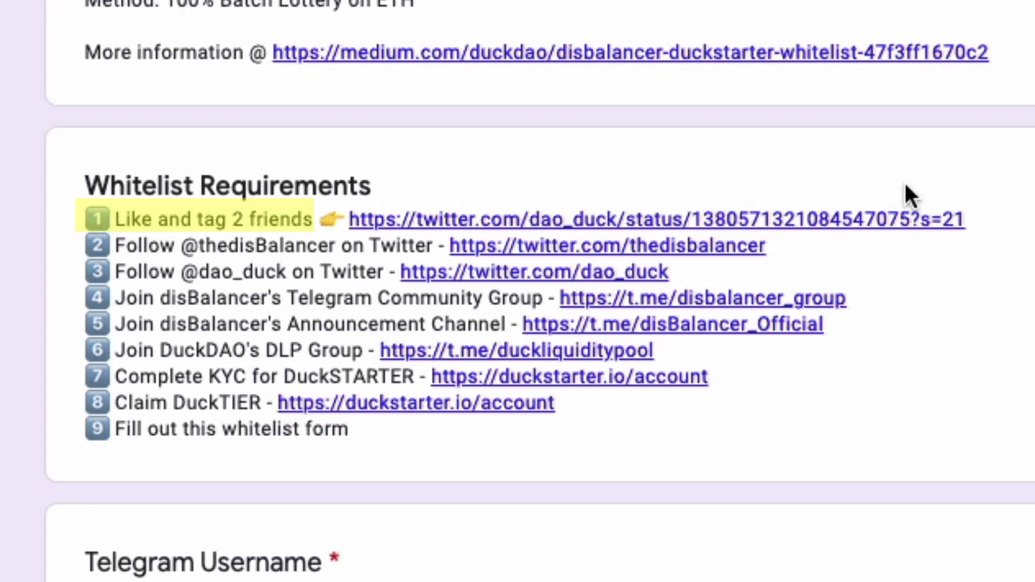
{"action": "right_click", "coordinate": [925, 216]}
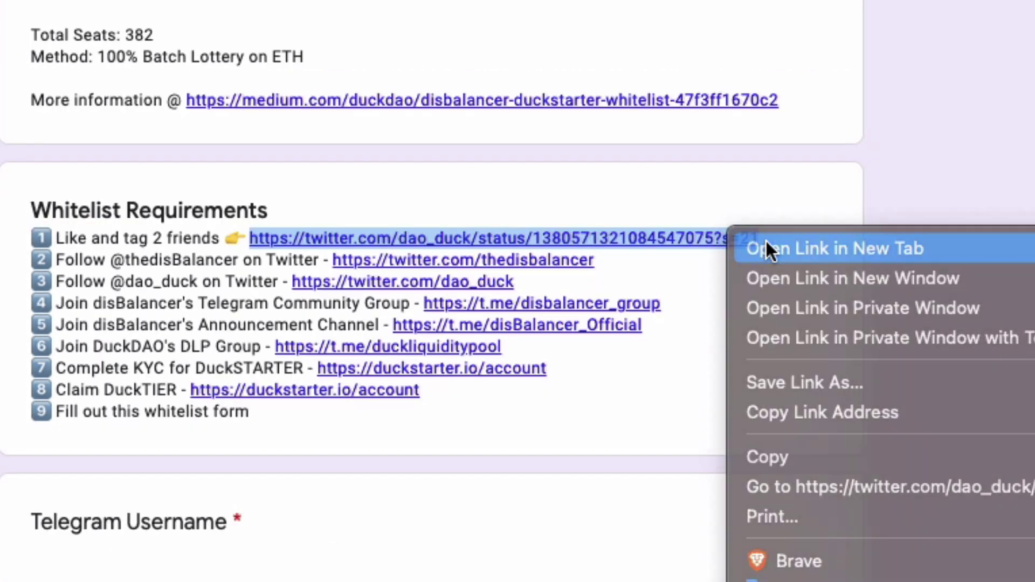
Step: Open the DuckDAO tweet link in a new tab and switch to it
{"action": "left_click", "coordinate": [767, 242]}
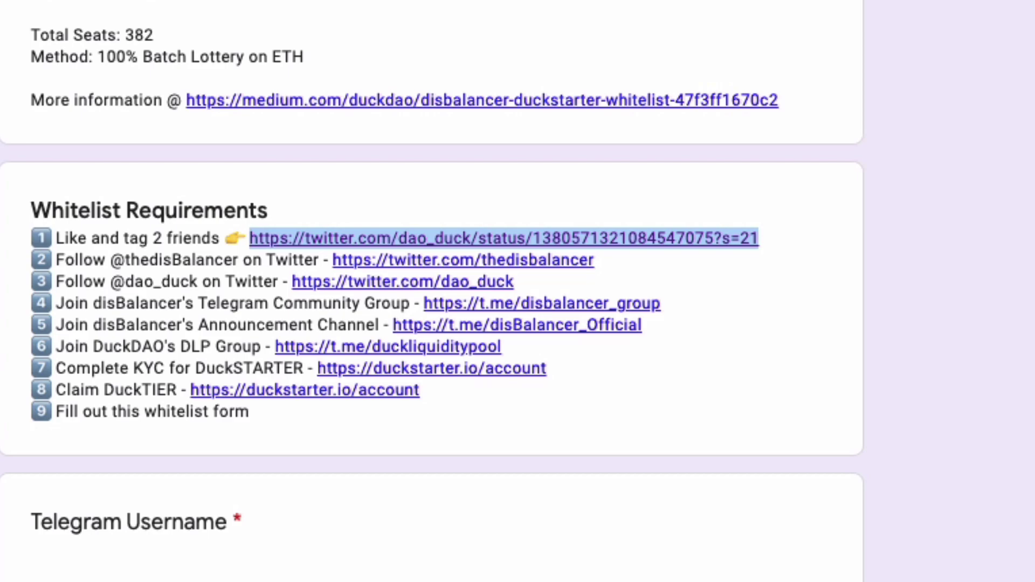
{"action": "key", "text": "ctrl+Tab"}
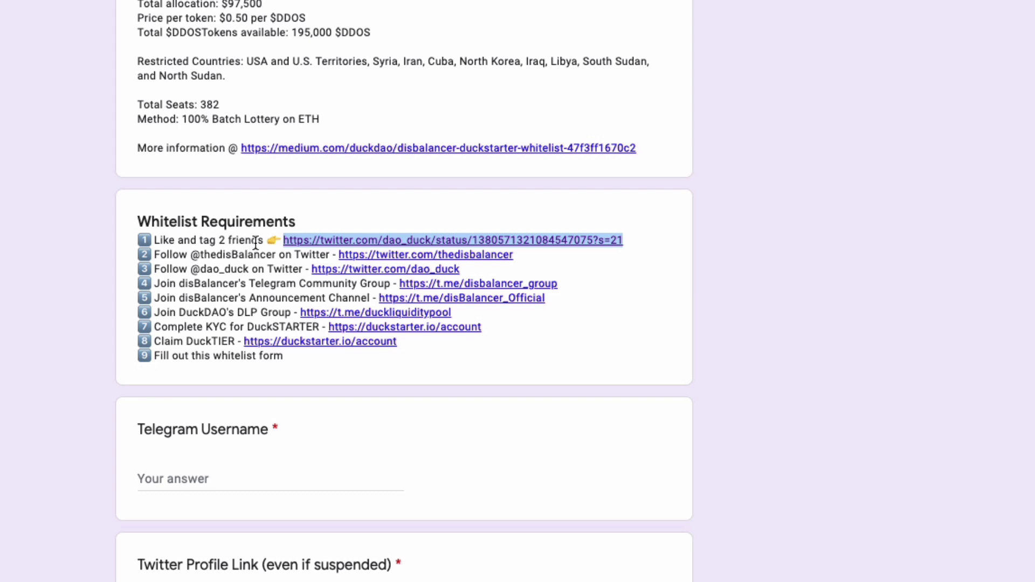
{"action": "scroll", "coordinate": [207, 424], "scroll_direction": "down", "scroll_amount": 3}
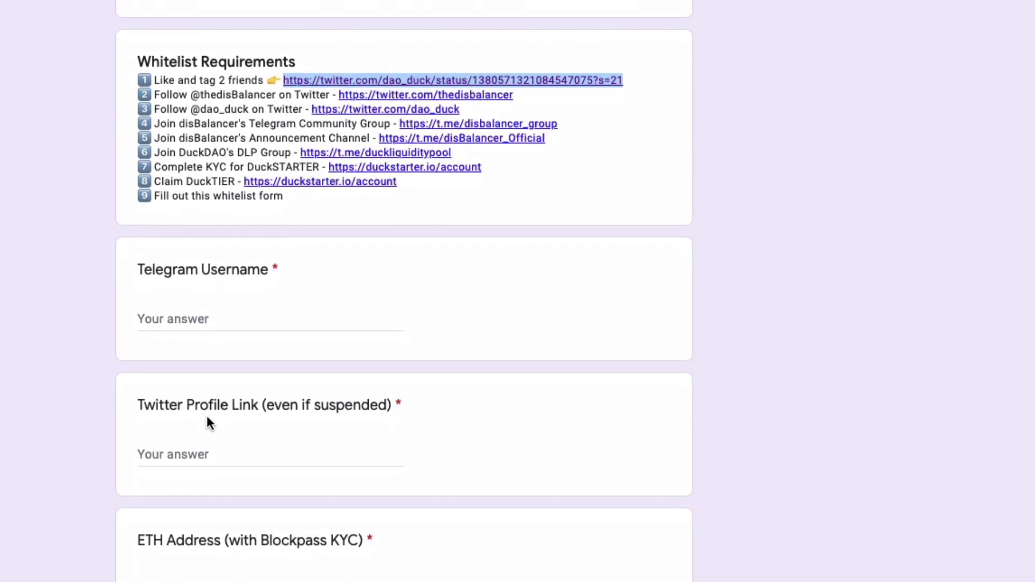
{"action": "scroll", "coordinate": [206, 415], "scroll_direction": "down", "scroll_amount": 5}
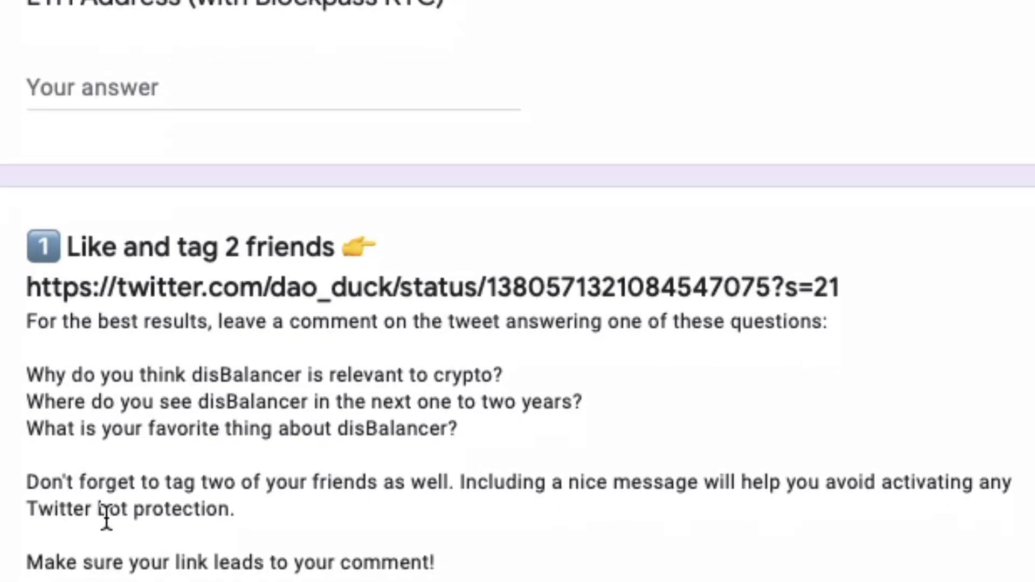
Step: Review the form's required Telegram, Twitter and ETH Address questions
{"action": "scroll", "coordinate": [105, 485], "scroll_direction": "up", "scroll_amount": 1}
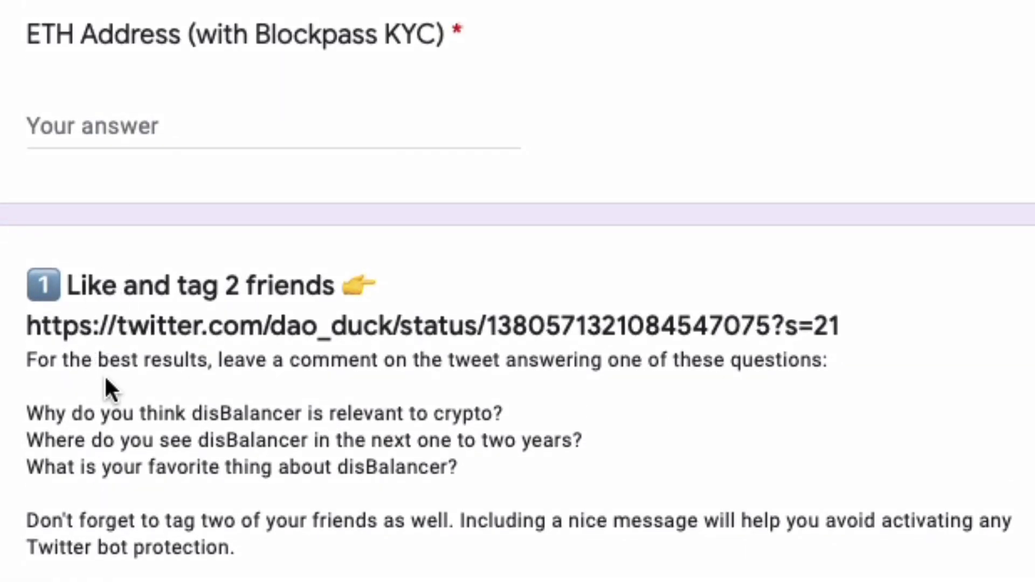
{"action": "scroll", "coordinate": [105, 375], "scroll_direction": "down", "scroll_amount": 2}
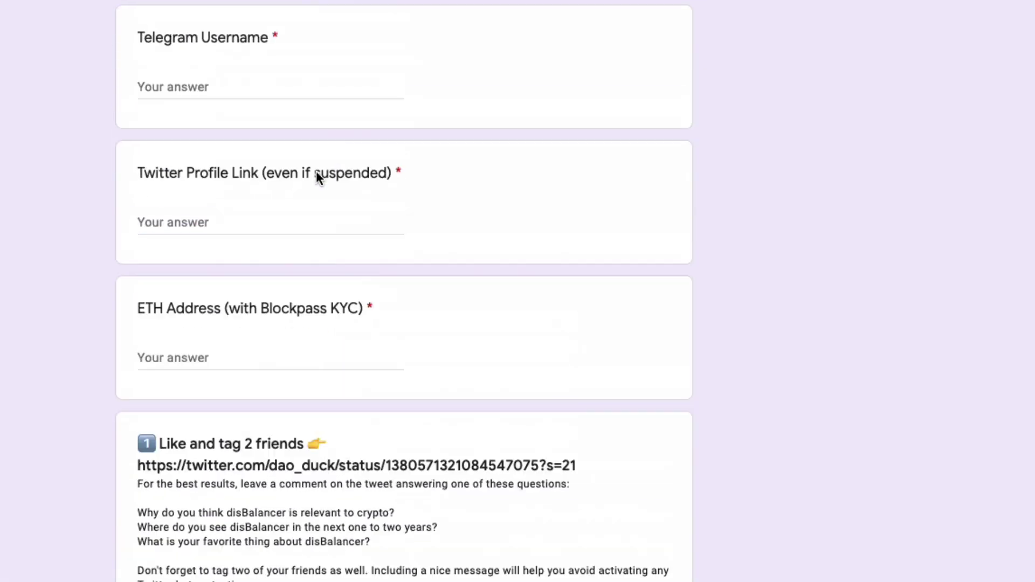
{"action": "scroll", "coordinate": [316, 170], "scroll_direction": "up", "scroll_amount": 15}
{"action": "scroll", "coordinate": [316, 178], "scroll_direction": "up", "scroll_amount": 1}
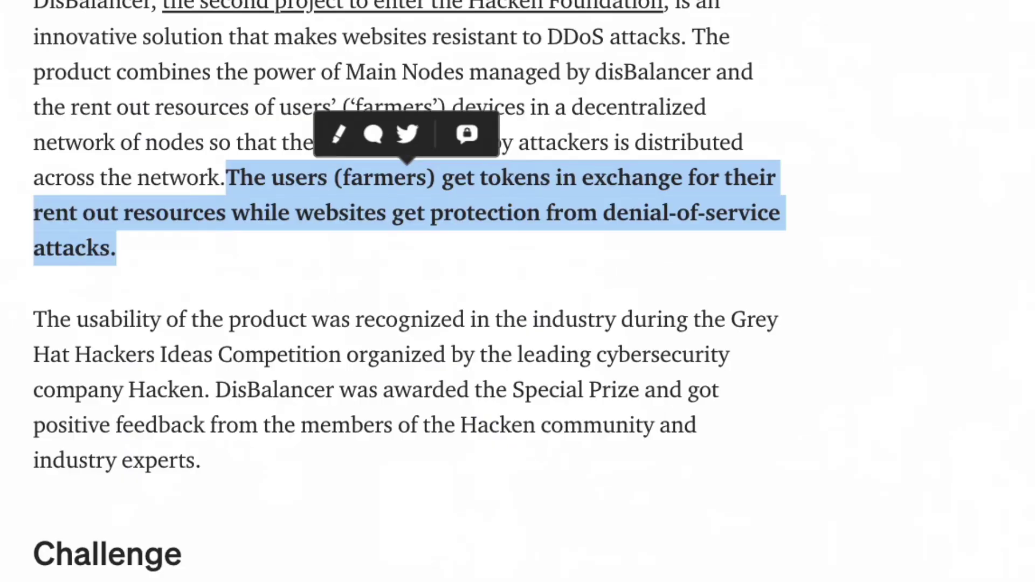
Step: Select the bold Introduction sentence from 'The users' to 'attacks.' in place of the old highlight
{"action": "left_click", "coordinate": [583, 308]}
{"action": "scroll", "coordinate": [513, 395], "scroll_direction": "up", "scroll_amount": 10}
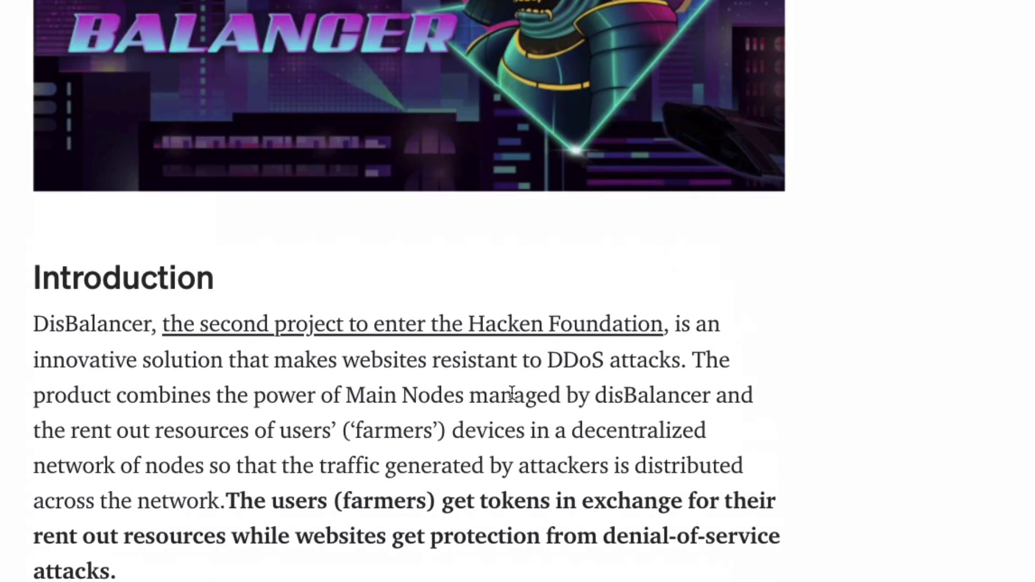
{"action": "scroll", "coordinate": [513, 394], "scroll_direction": "down", "scroll_amount": 7}
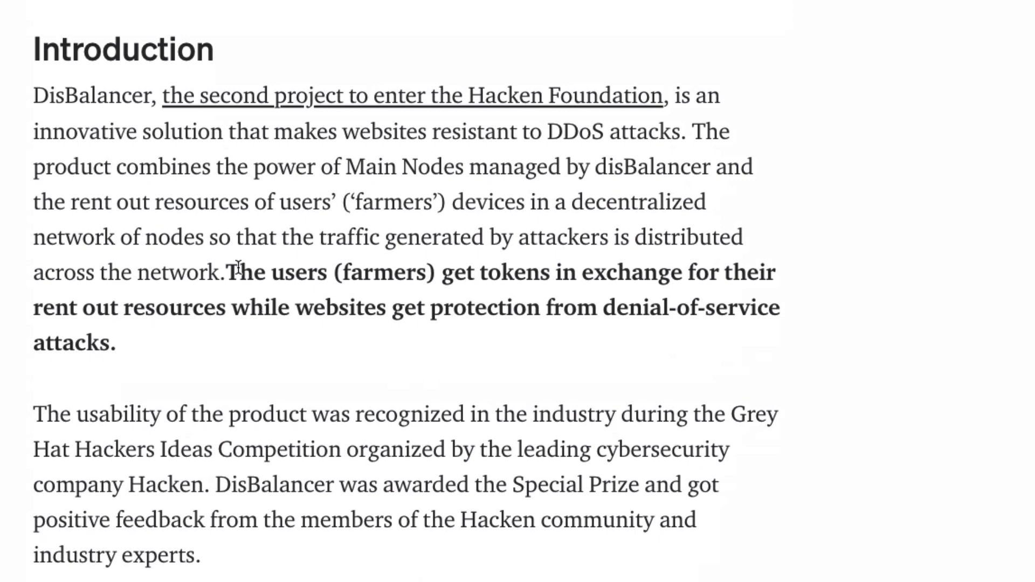
{"action": "left_click_drag", "start_coordinate": [230, 272], "coordinate": [227, 344]}
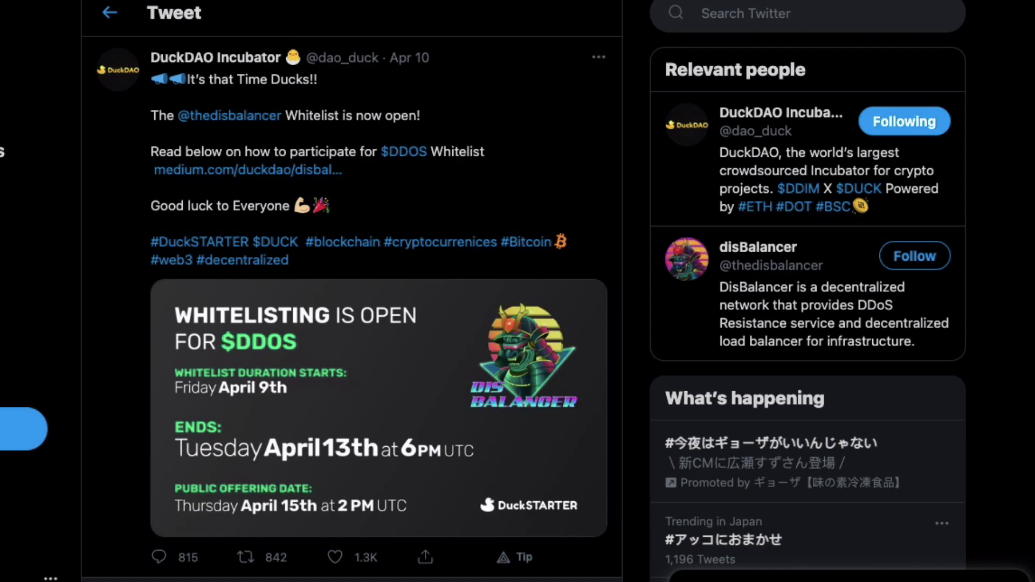
Step: Open a Quote Tweet composer for the DuckDAO $DDOS whitelist announcement from the Retweet menu
{"action": "scroll", "coordinate": [490, 303], "scroll_direction": "down", "scroll_amount": 3}
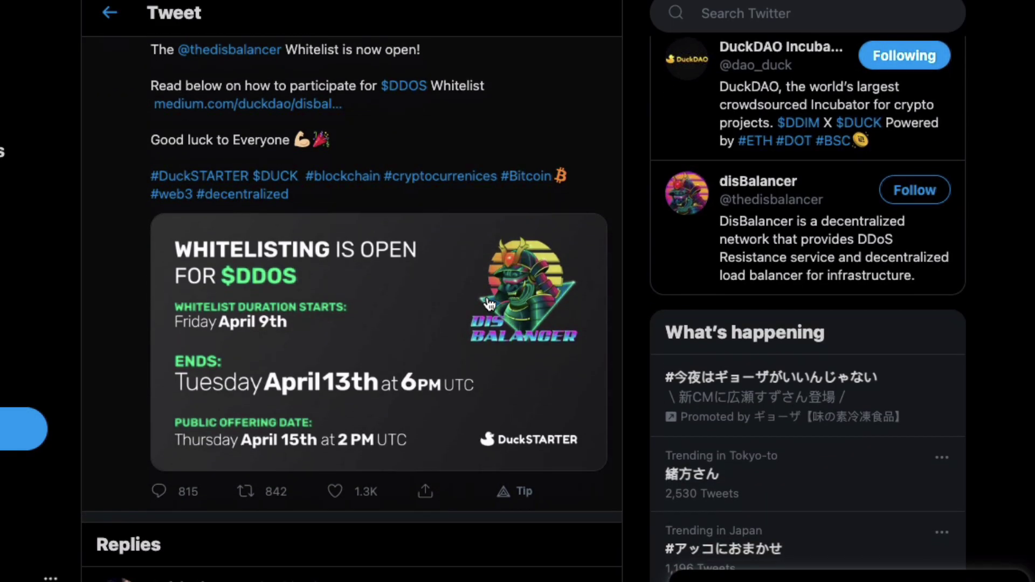
{"action": "scroll", "coordinate": [489, 304], "scroll_direction": "up", "scroll_amount": 1}
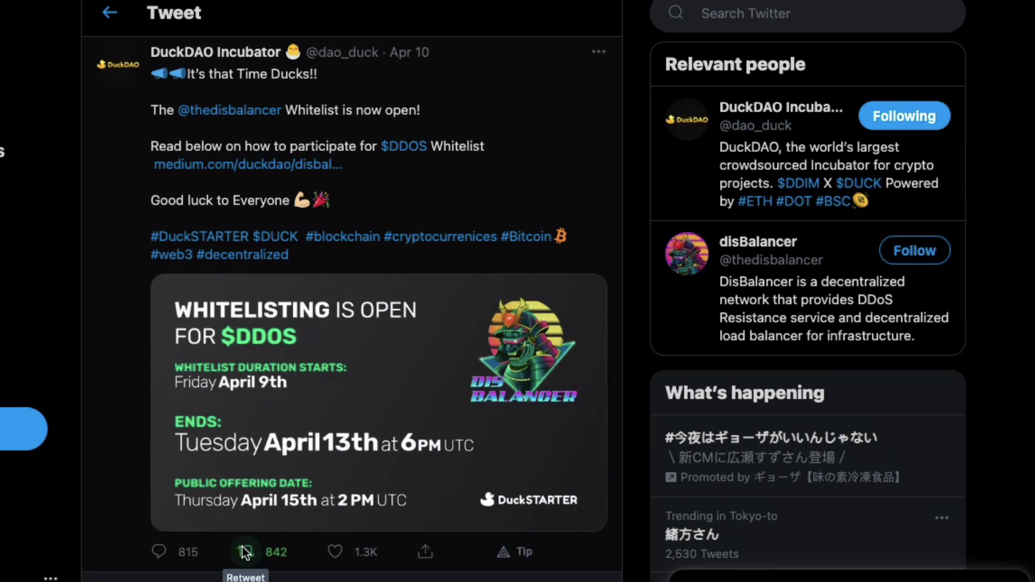
{"action": "left_click", "coordinate": [246, 554]}
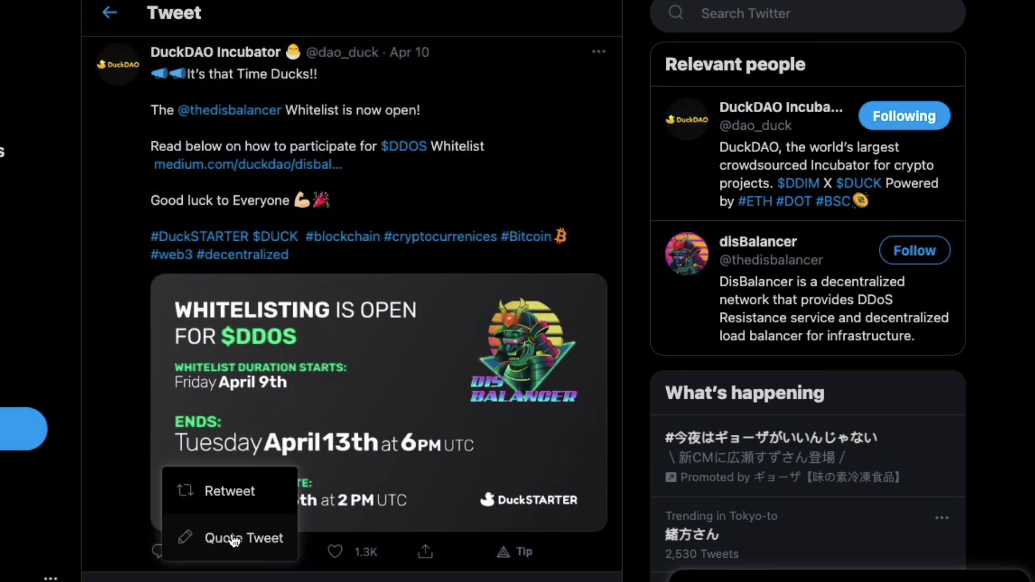
{"action": "left_click", "coordinate": [234, 538]}
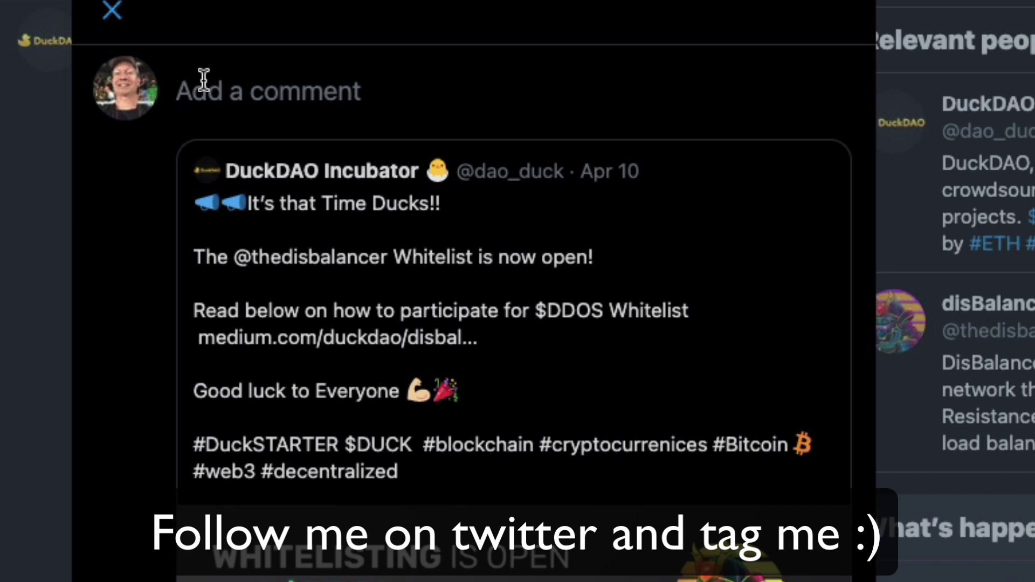
Step: Mention your own account handle in the quote comment and start a new line
{"action": "type", "text": "@pa"}
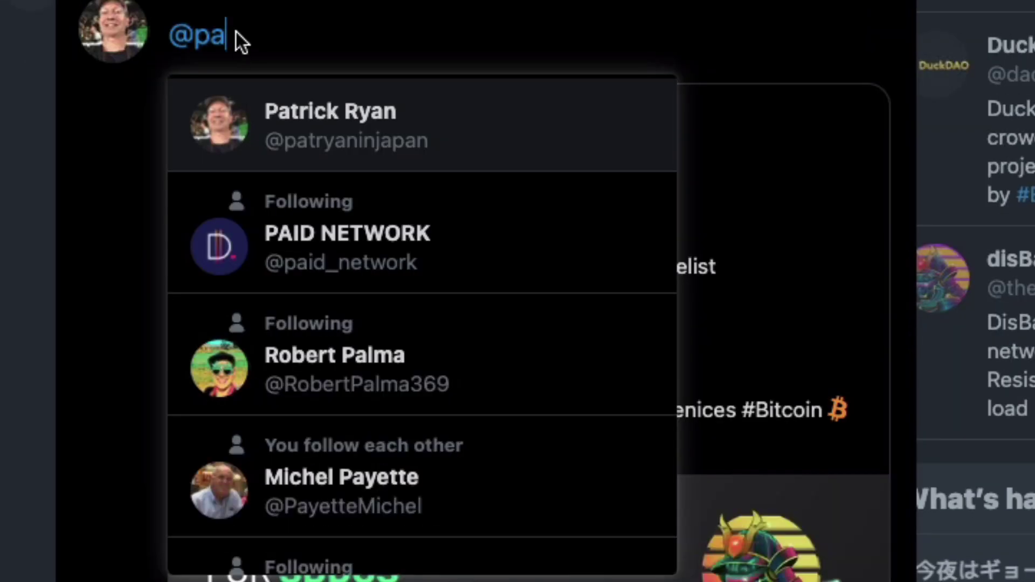
{"action": "type", "text": "tryan"}
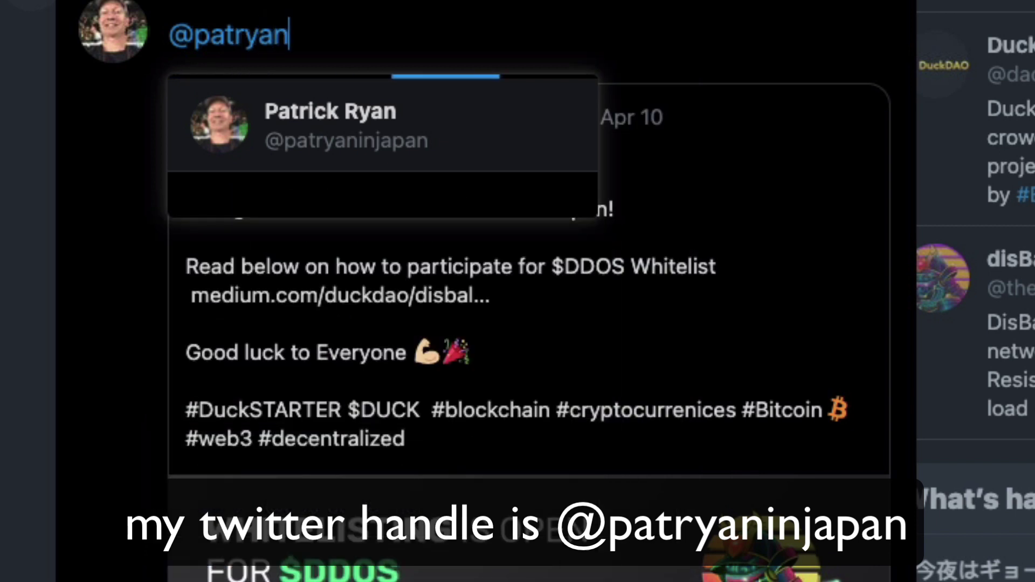
{"action": "left_click", "coordinate": [283, 121]}
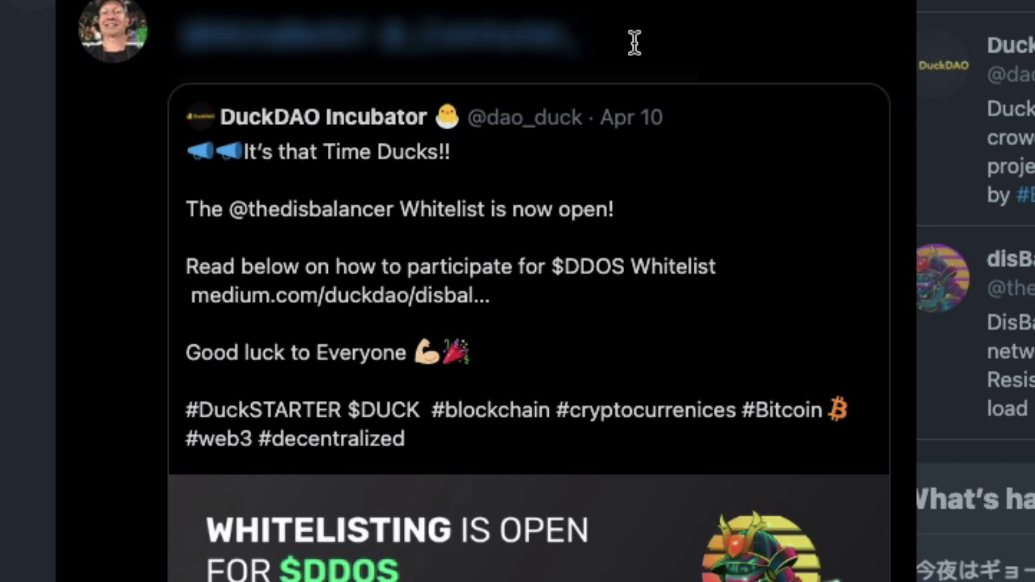
{"action": "key", "text": "Return"}
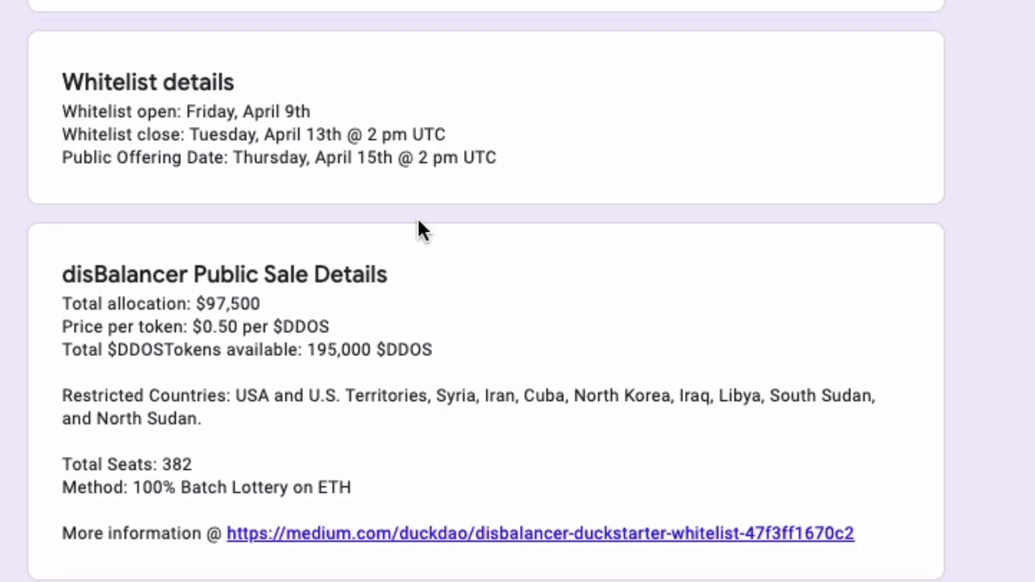
{"action": "scroll", "coordinate": [418, 218], "scroll_direction": "up", "scroll_amount": 1}
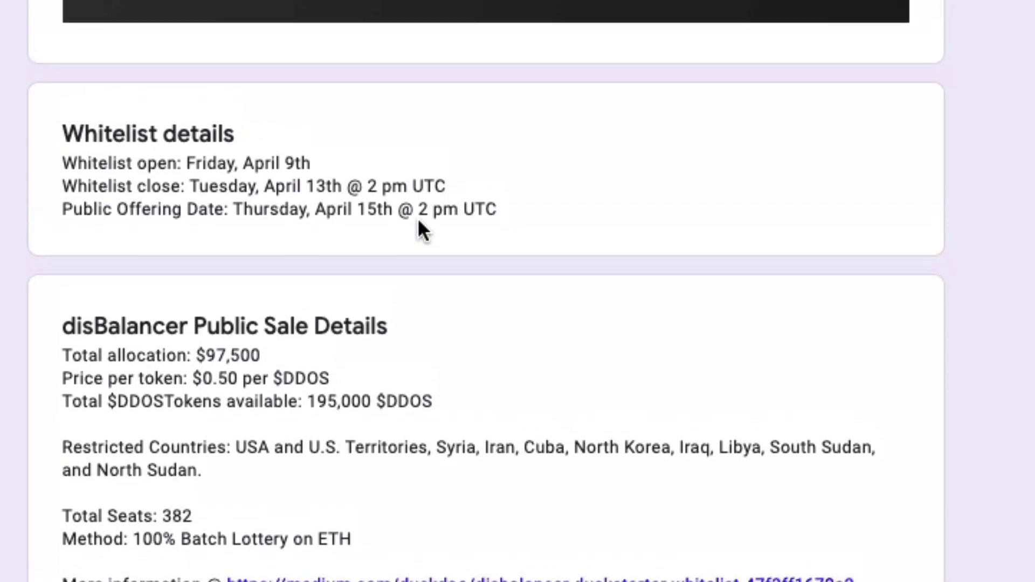
{"action": "scroll", "coordinate": [417, 218], "scroll_direction": "down", "scroll_amount": 3}
{"action": "scroll", "coordinate": [417, 218], "scroll_direction": "down", "scroll_amount": 10}
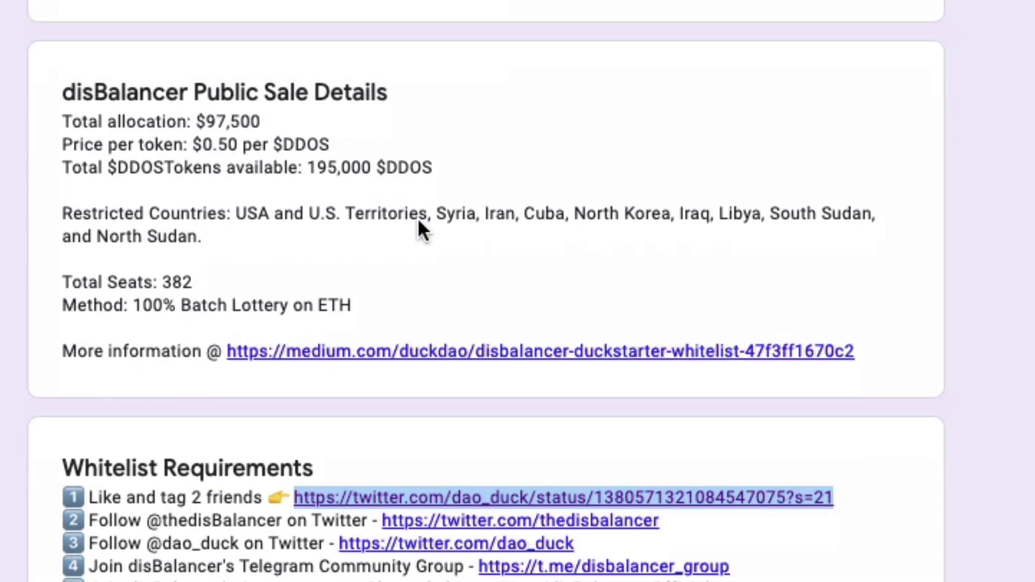
{"action": "scroll", "coordinate": [357, 410], "scroll_direction": "down", "scroll_amount": 13}
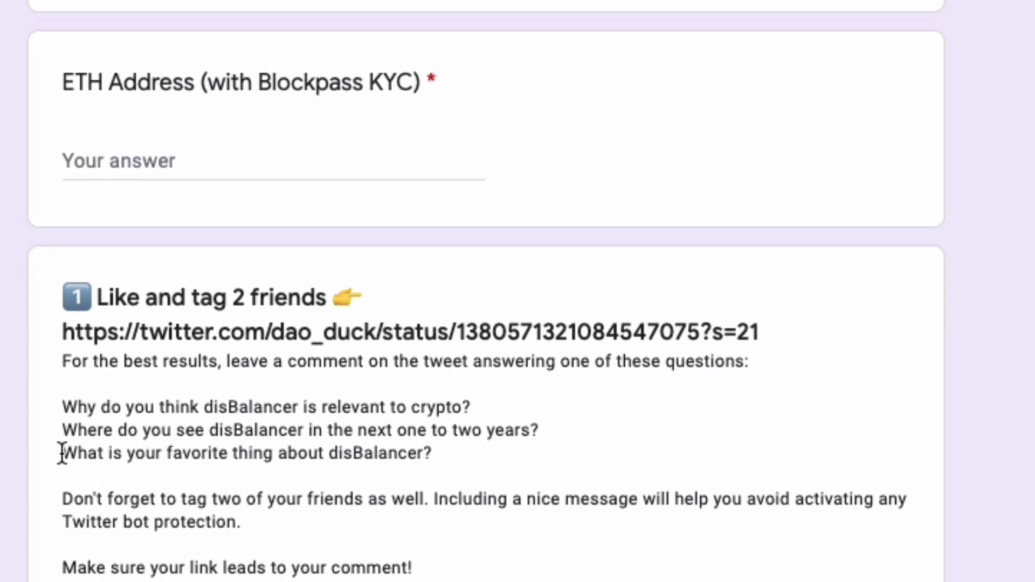
{"action": "left_click_drag", "start_coordinate": [61, 453], "coordinate": [440, 453]}
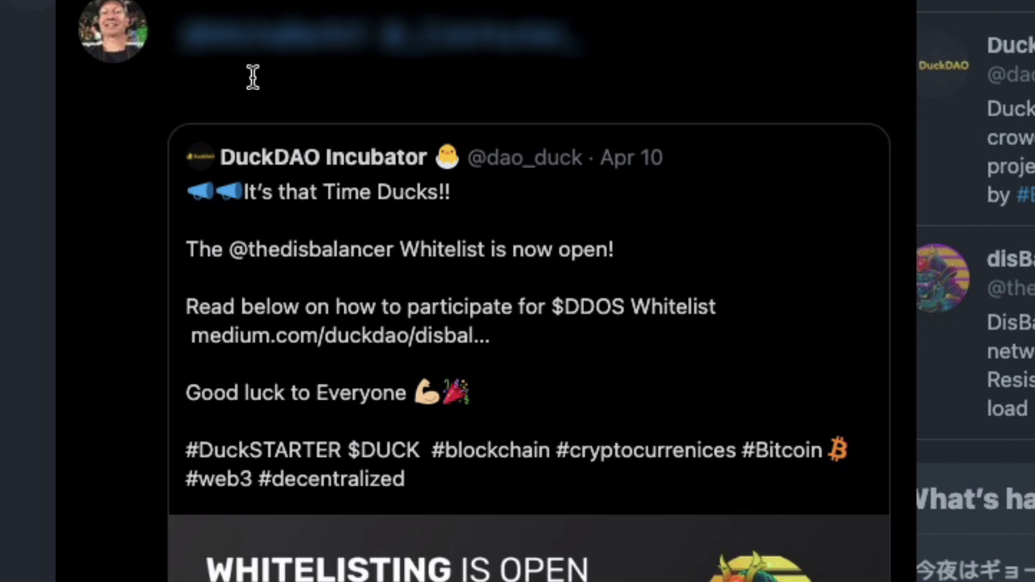
Step: Write the comment about users earning tokens while websites get DDoS protection, ending '. Win!'
{"action": "type", "text": "Users"}
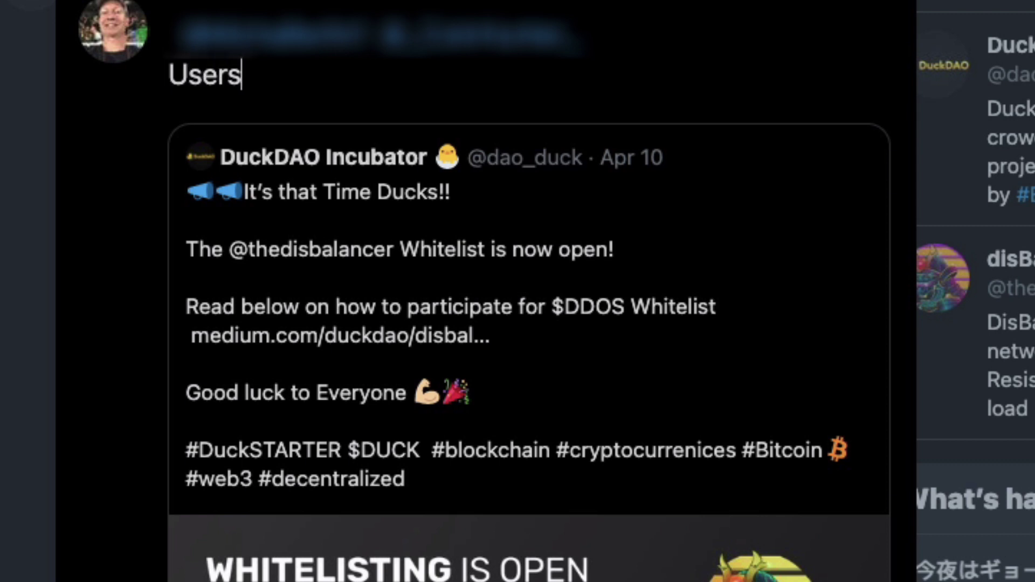
{"action": "type", "text": " get t"}
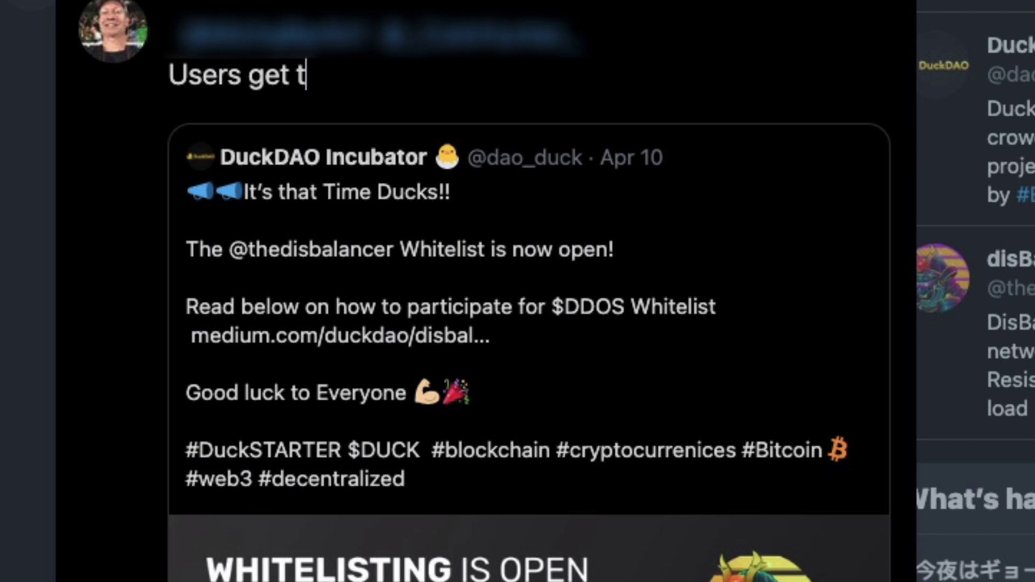
{"action": "type", "text": "okens f"}
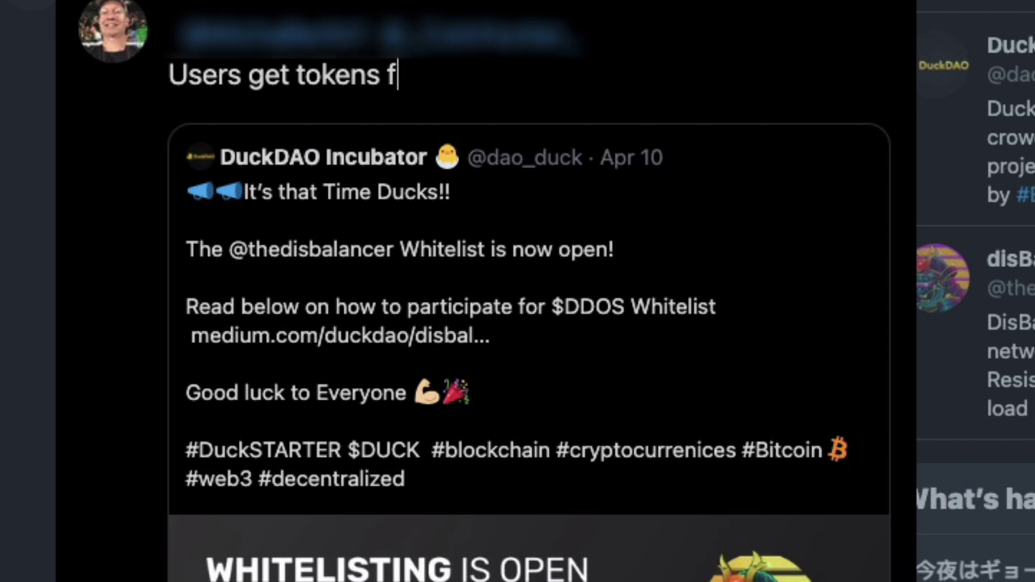
{"action": "type", "text": "or rentin"}
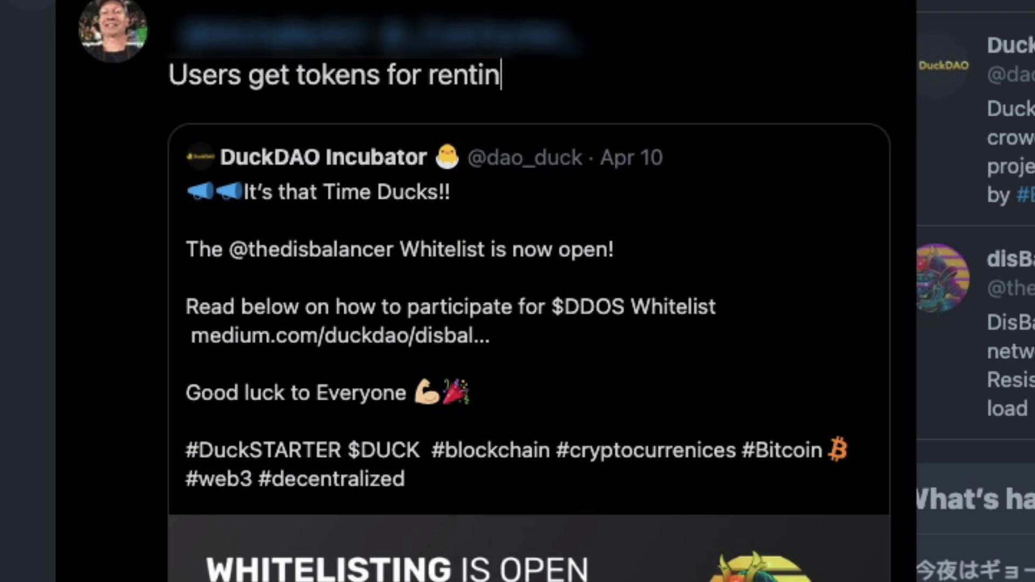
{"action": "type", "text": "g out t"}
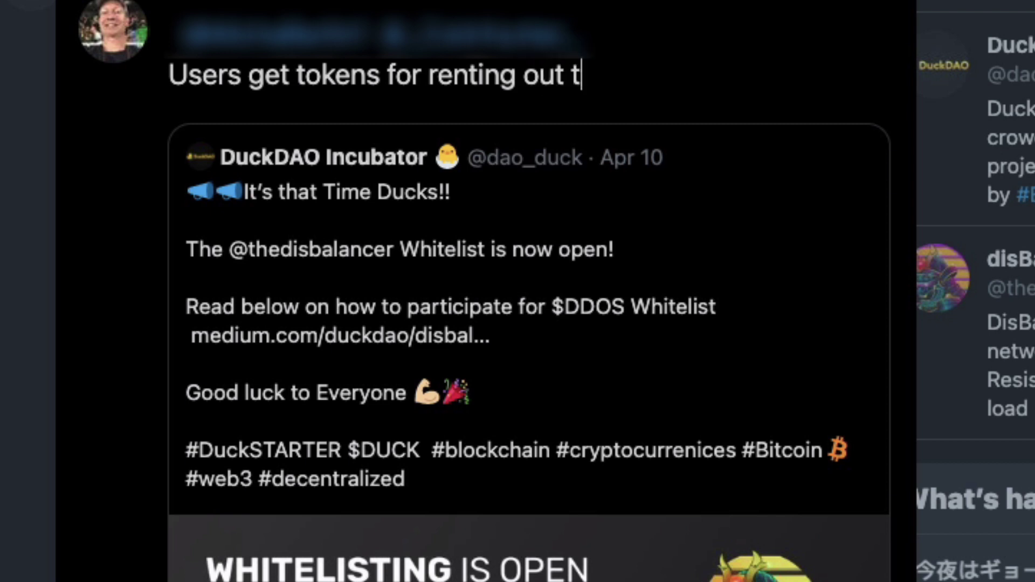
{"action": "type", "text": "heir res"}
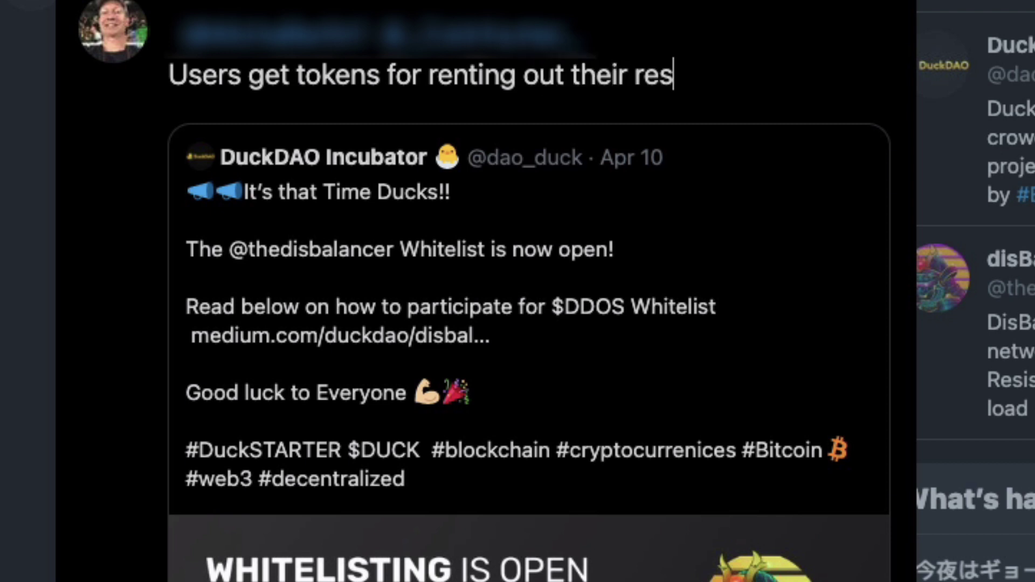
{"action": "type", "text": "ources"}
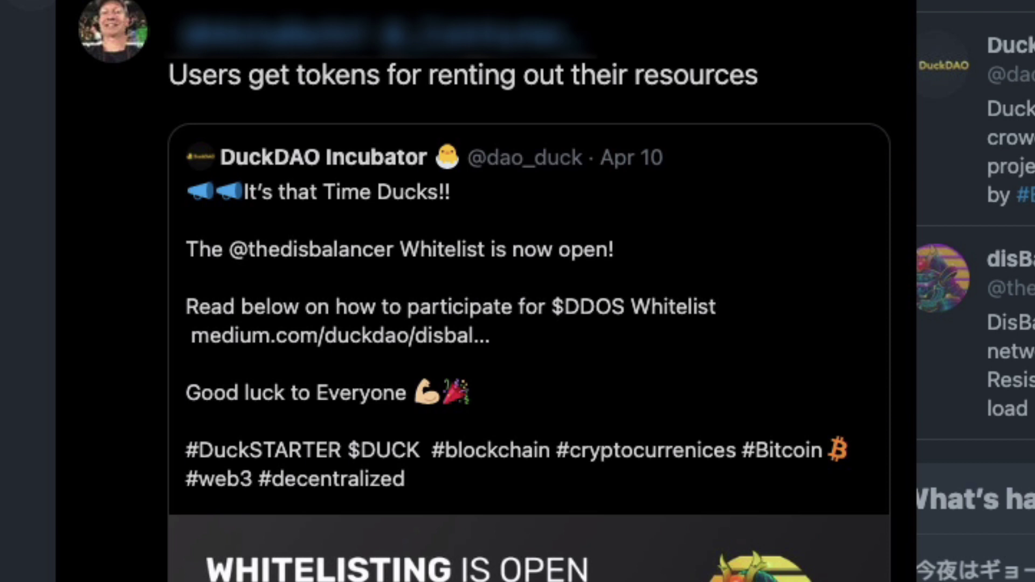
{"action": "type", "text": " while "}
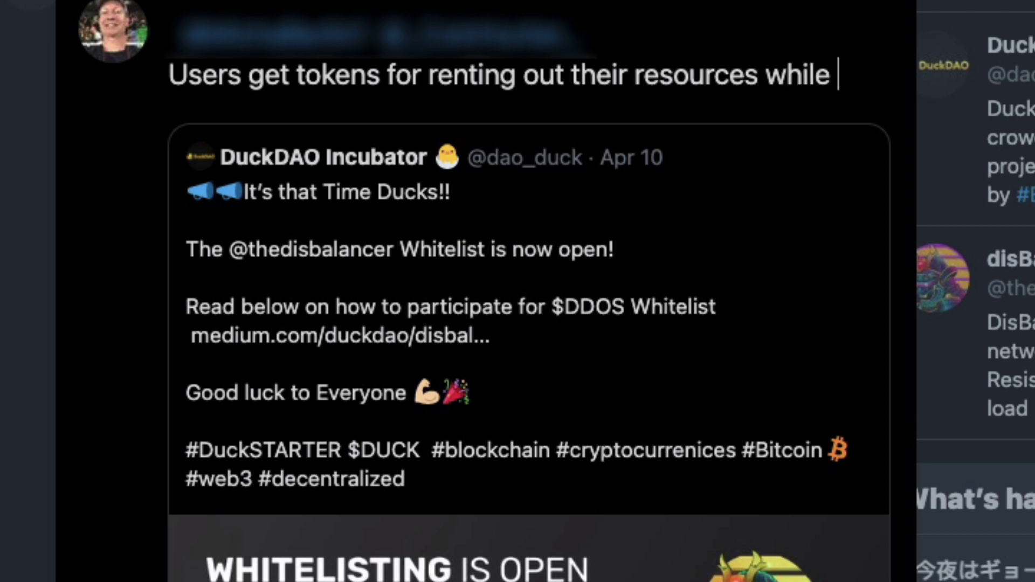
{"action": "type", "text": "websites"}
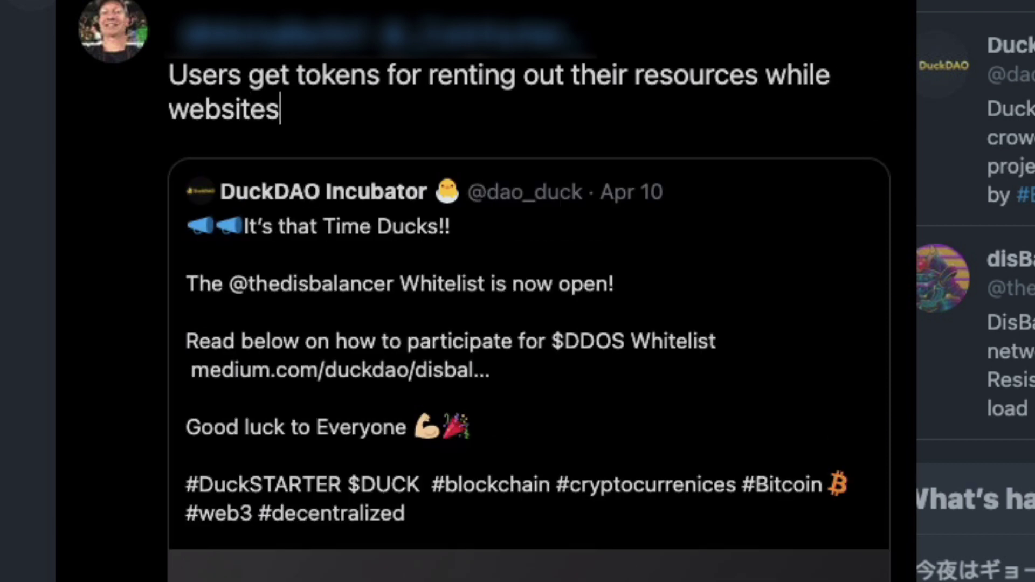
{"action": "type", "text": " get "}
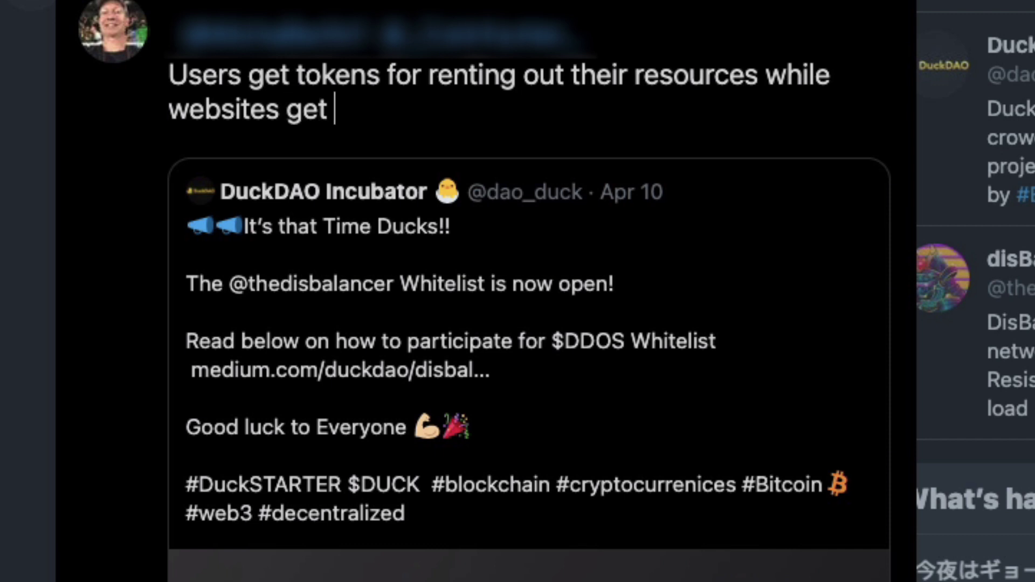
{"action": "type", "text": "protect"}
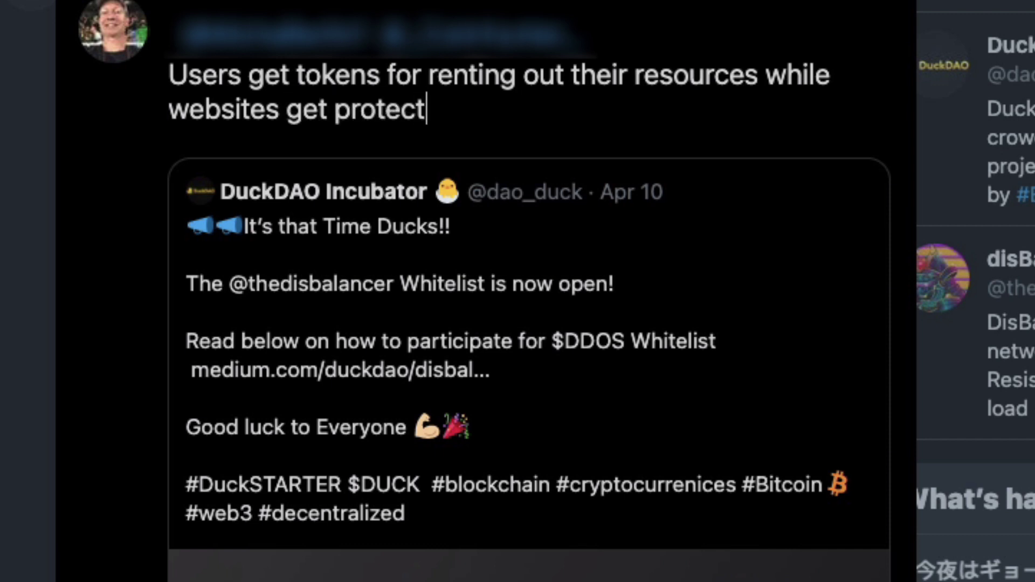
{"action": "type", "text": "ion from "}
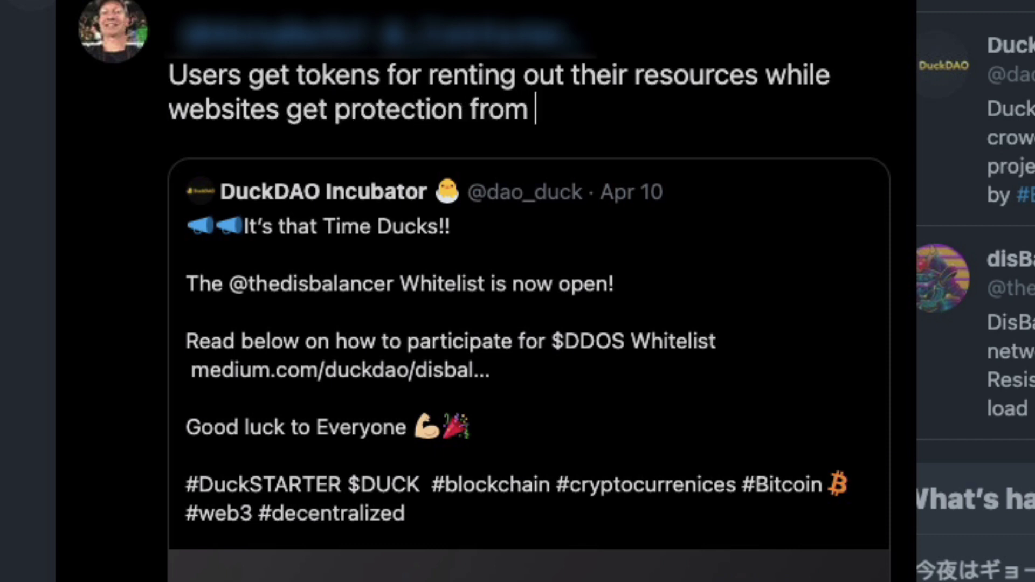
{"action": "type", "text": "DDOS"}
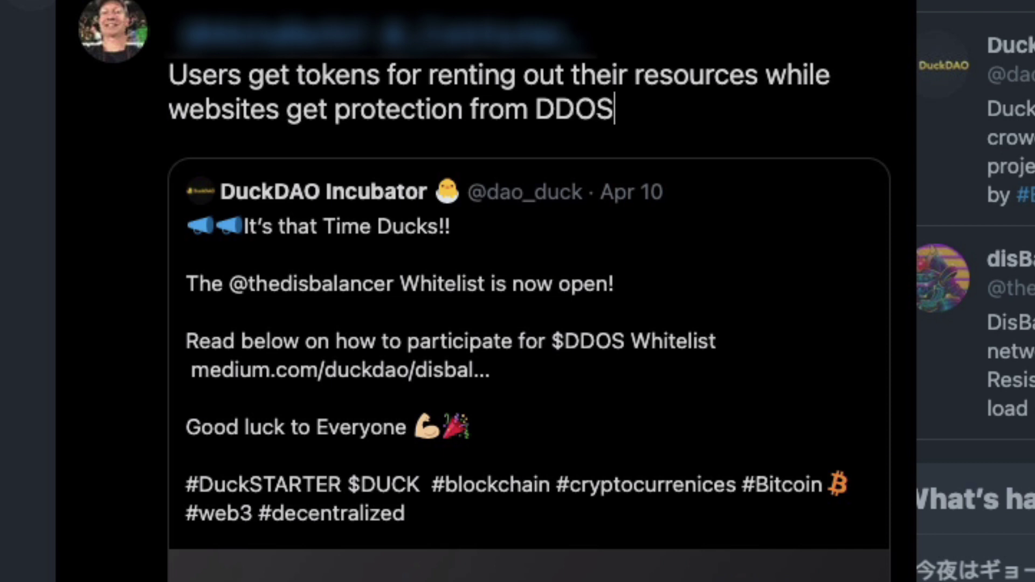
{"action": "type", "text": " attacks"}
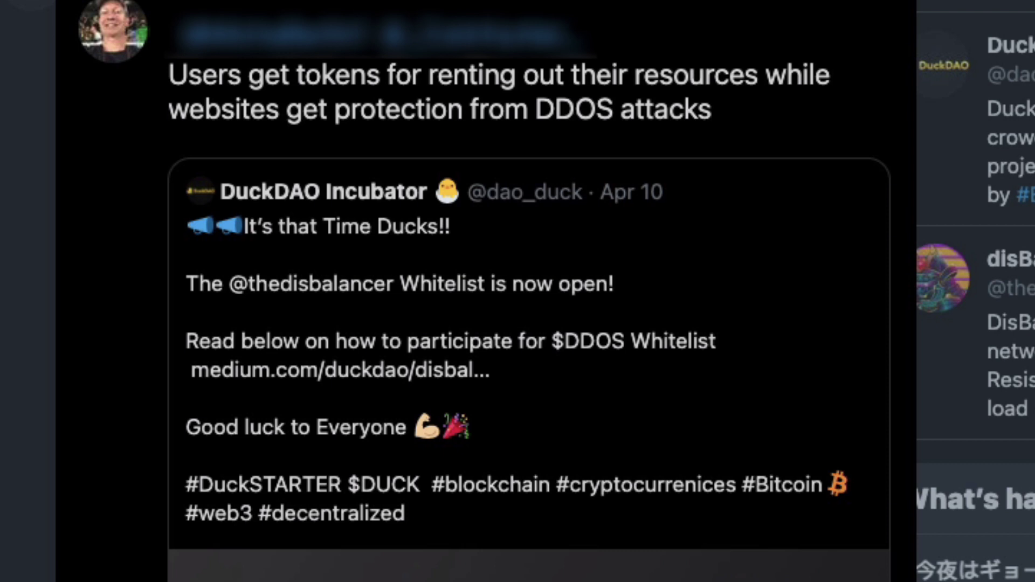
{"action": "type", "text": "! Win "}
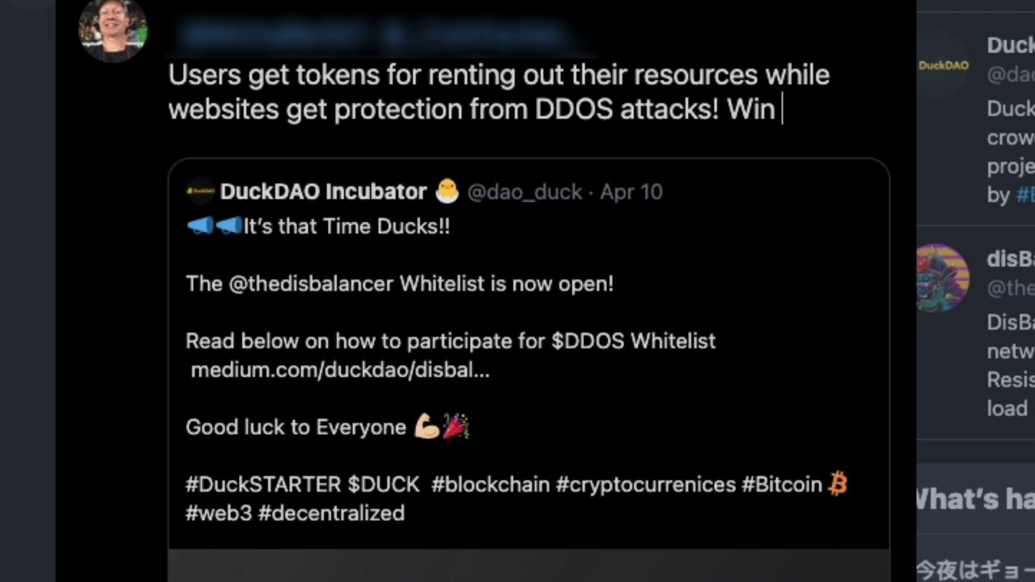
{"action": "type", "text": "Win!"}
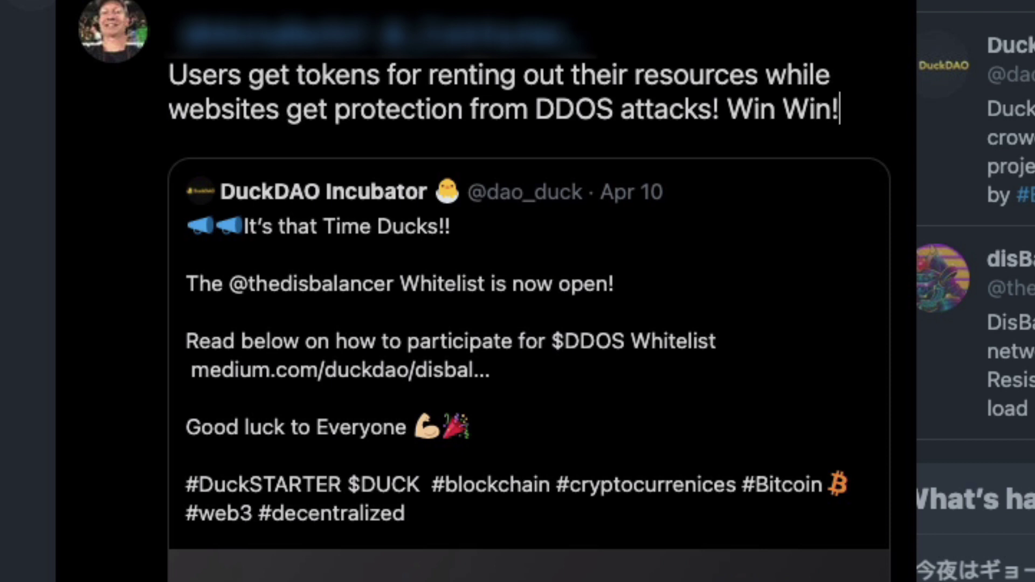
{"action": "left_click", "coordinate": [721, 104]}
{"action": "key", "text": "BackSpace"}
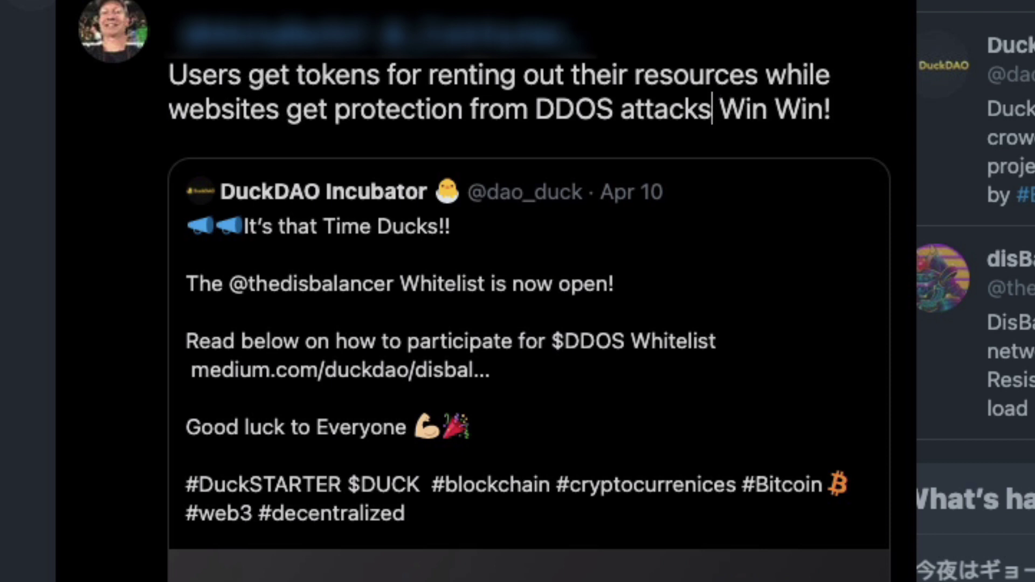
{"action": "type", "text": ". Win"}
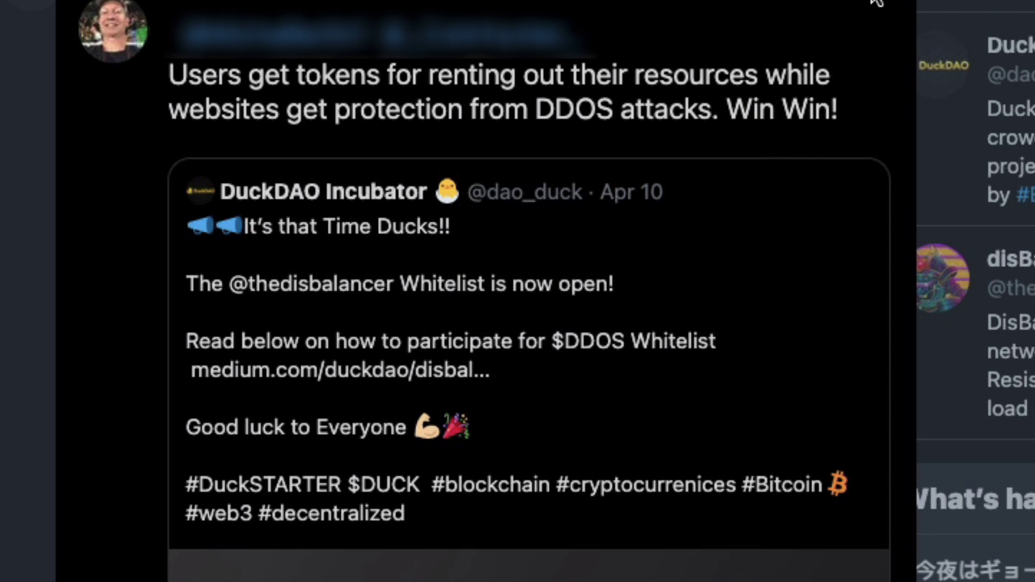
{"action": "type", "text": "!"}
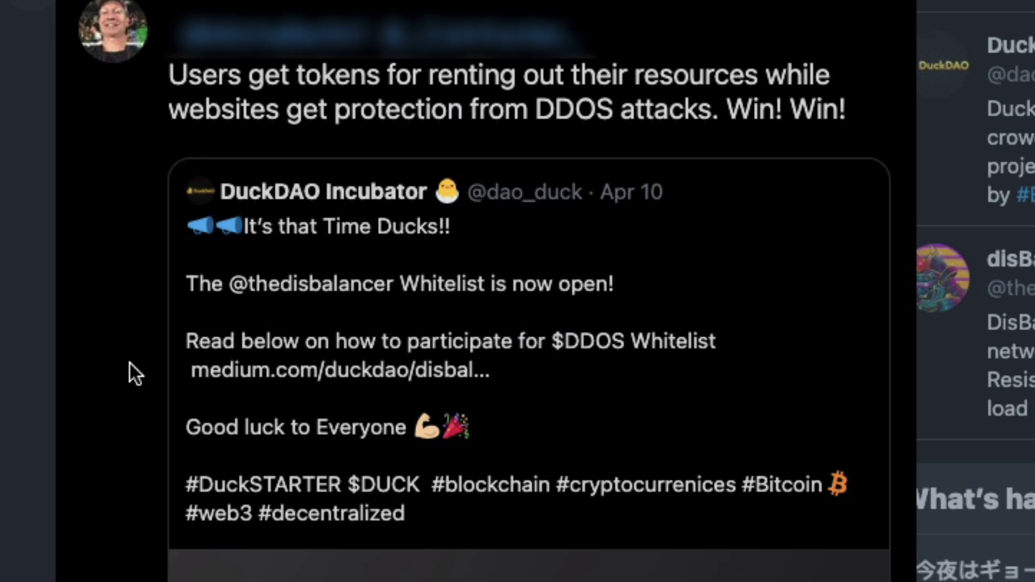
Step: Post the finished quote tweet with its two friend mentions
{"action": "scroll", "coordinate": [131, 363], "scroll_direction": "down", "scroll_amount": 2}
{"action": "scroll", "coordinate": [130, 364], "scroll_direction": "up", "scroll_amount": 2}
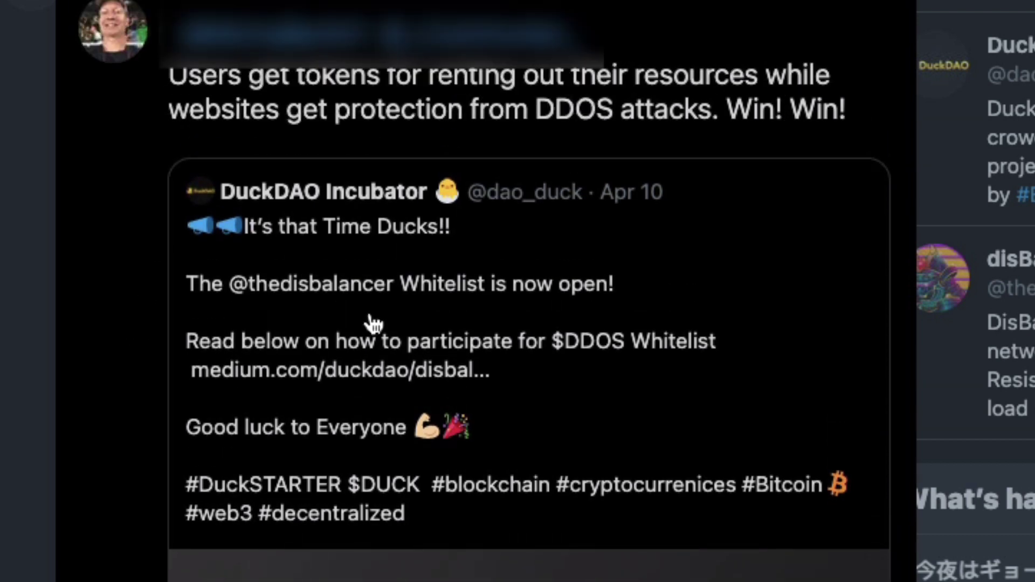
{"action": "scroll", "coordinate": [858, 34], "scroll_direction": "down", "scroll_amount": 5}
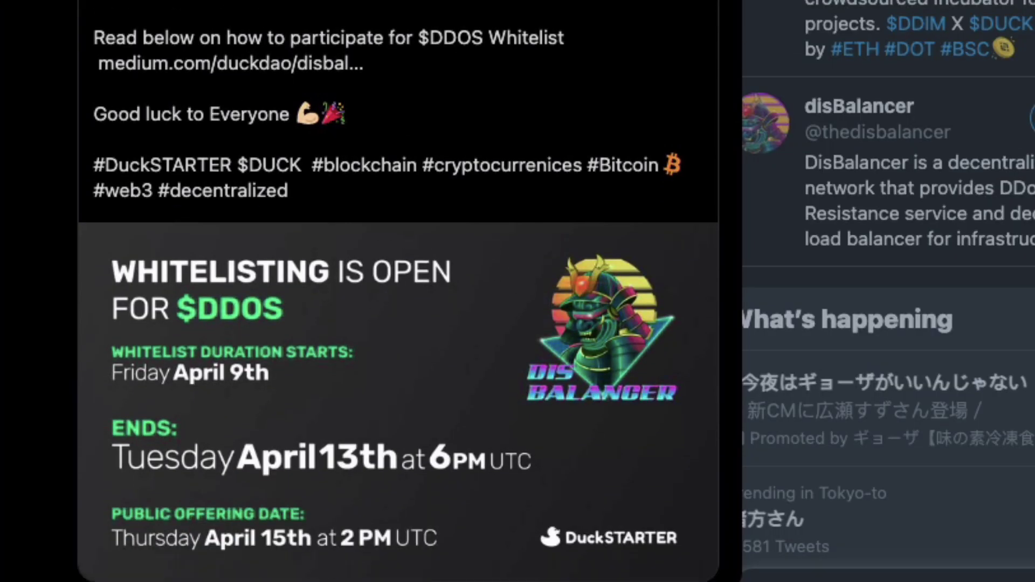
{"action": "scroll", "coordinate": [493, 330], "scroll_direction": "down", "scroll_amount": 3}
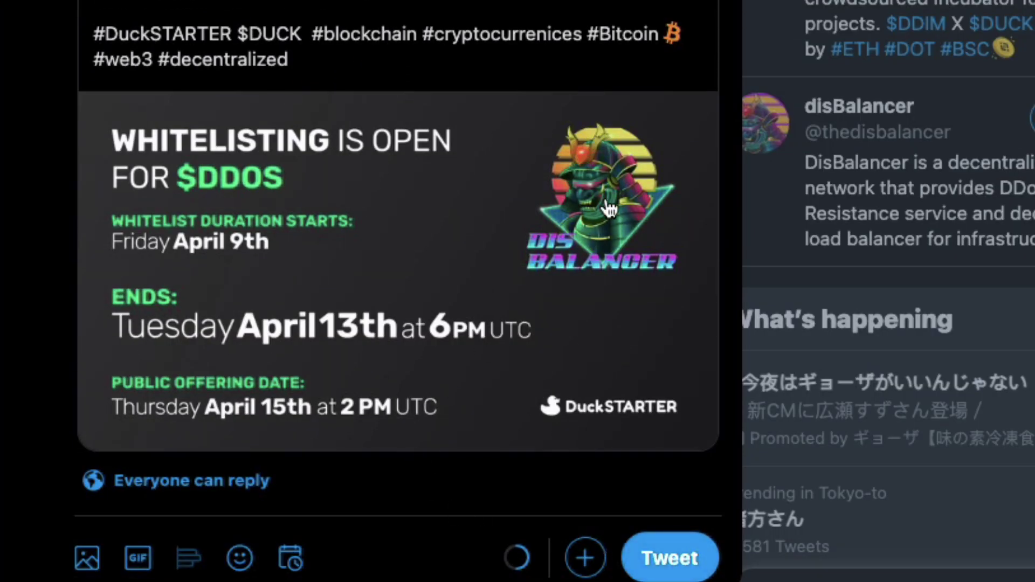
{"action": "left_click", "coordinate": [676, 561]}
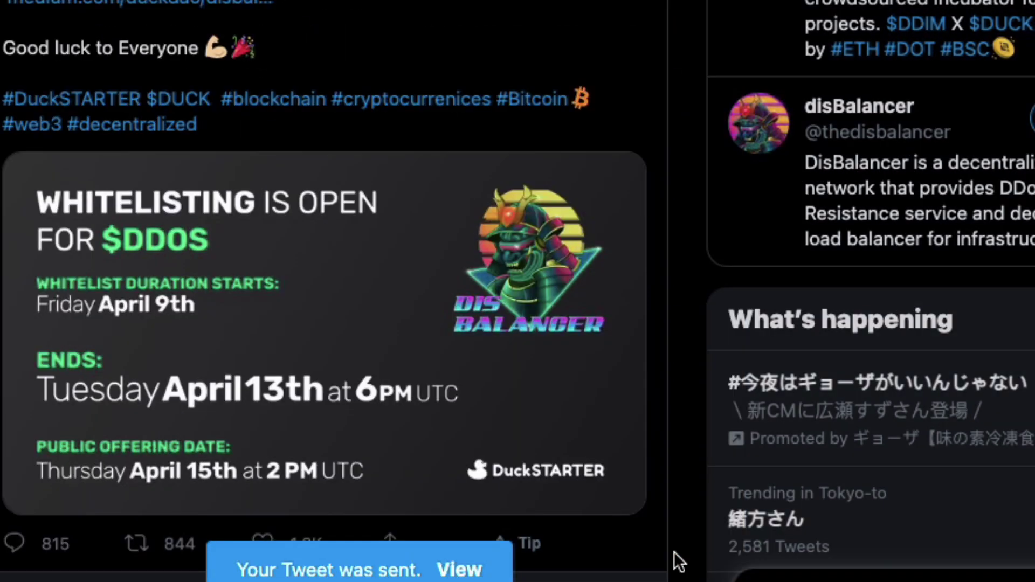
Step: Open the sent quote tweet's page from the toast and copy its address
{"action": "left_click", "coordinate": [458, 570]}
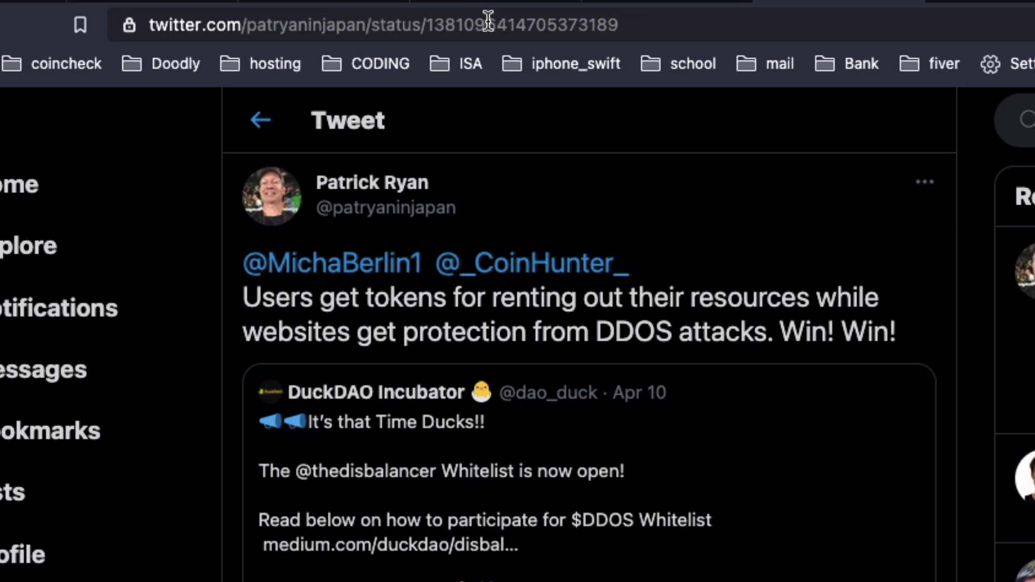
{"action": "left_click", "coordinate": [488, 21]}
{"action": "right_click", "coordinate": [488, 21]}
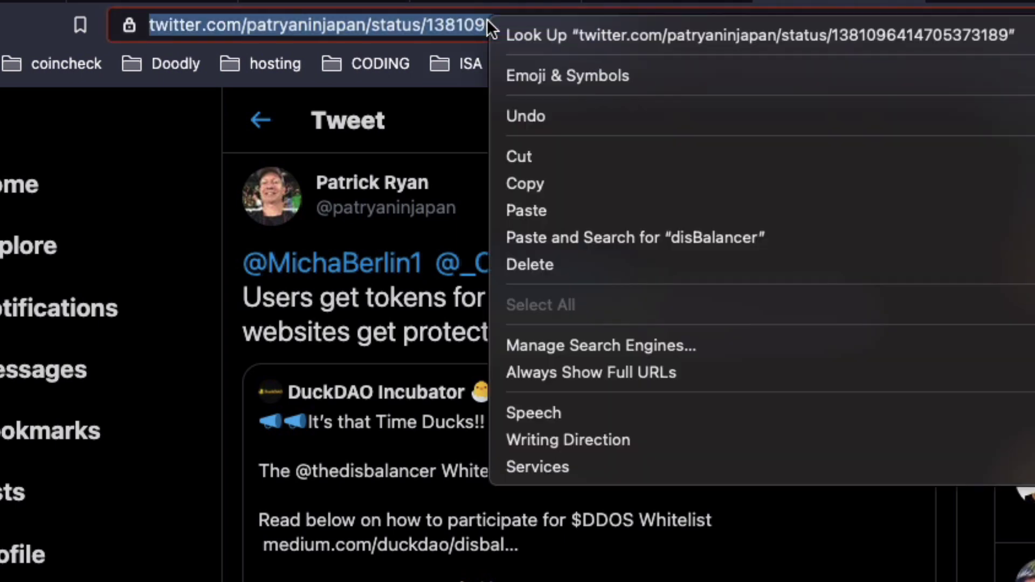
{"action": "left_click", "coordinate": [526, 183]}
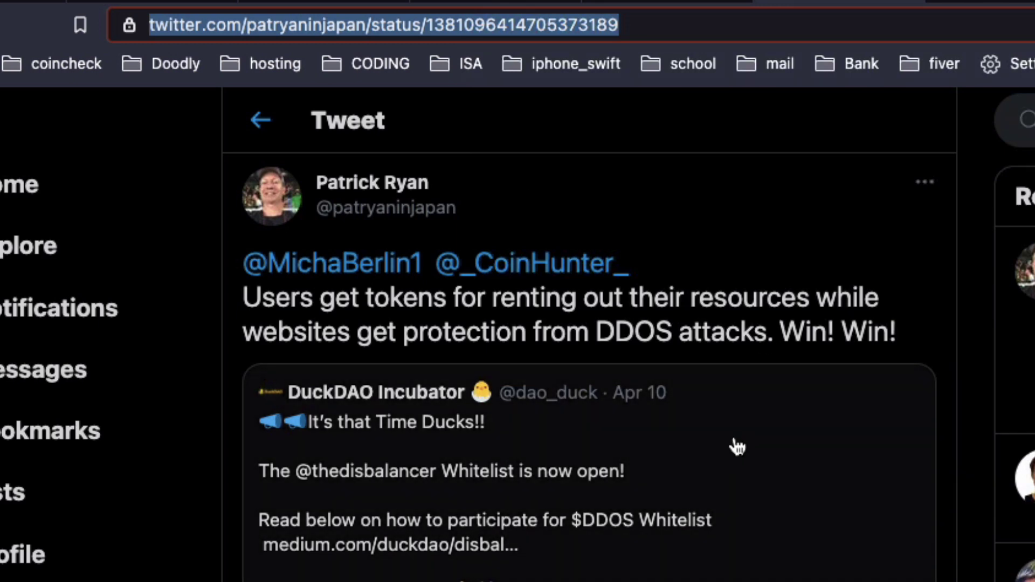
{"action": "scroll", "coordinate": [718, 482], "scroll_direction": "down", "scroll_amount": 10}
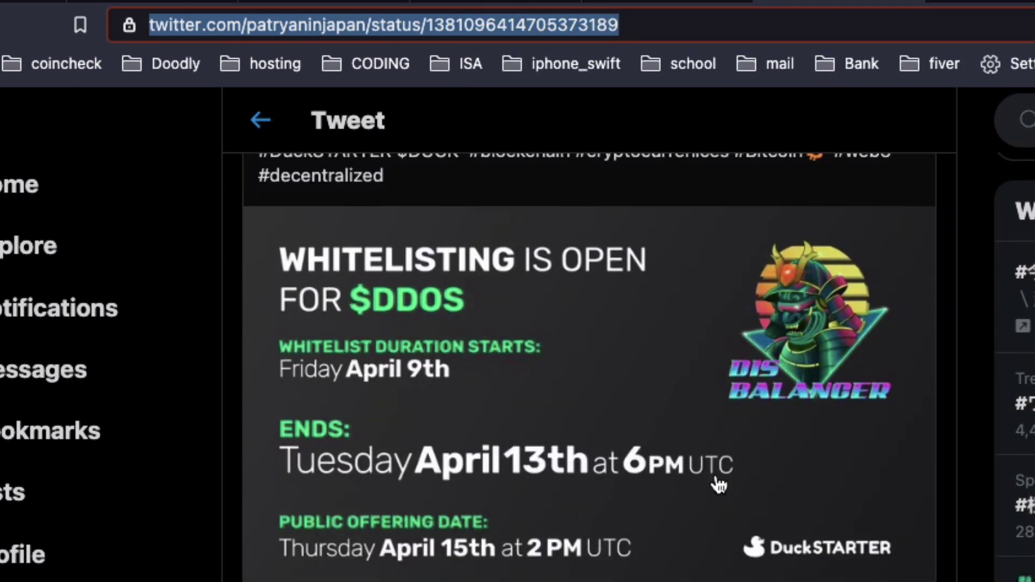
{"action": "scroll", "coordinate": [718, 482], "scroll_direction": "up", "scroll_amount": 10}
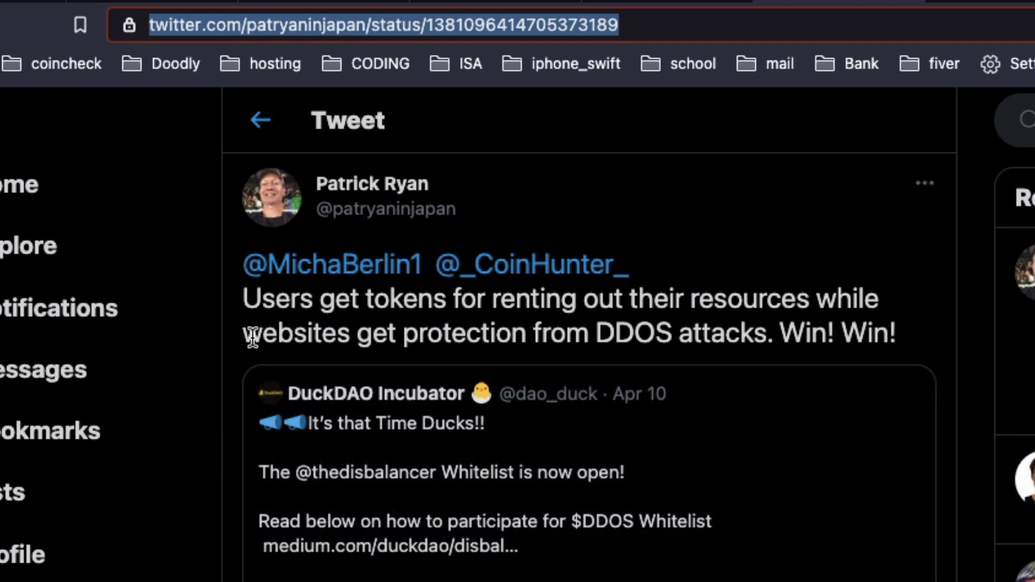
Step: Copy the quote tweet's link via Share on the profile's Tweets & replies feed
{"action": "left_click", "coordinate": [11, 559]}
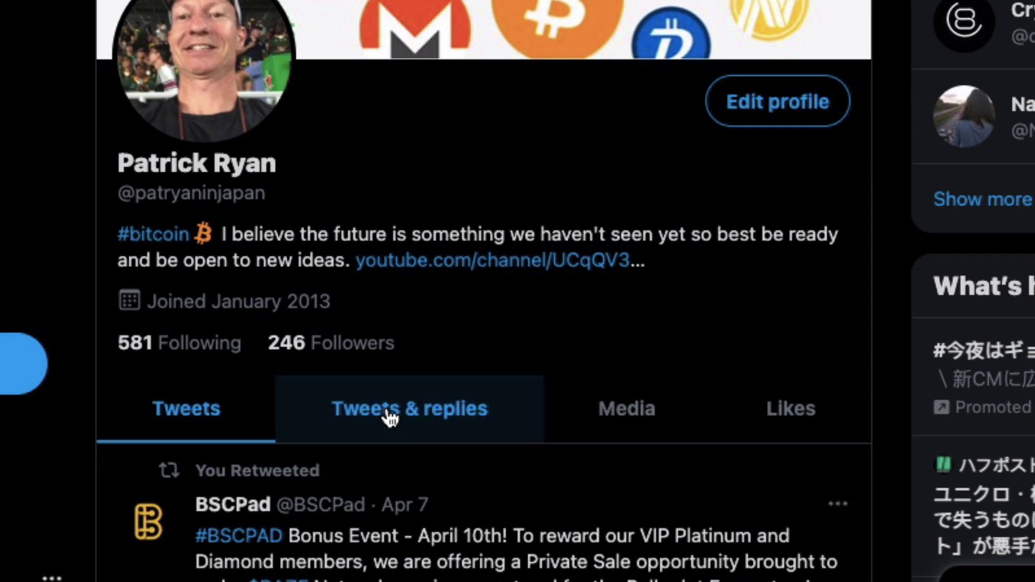
{"action": "scroll", "coordinate": [382, 431], "scroll_direction": "down", "scroll_amount": 5}
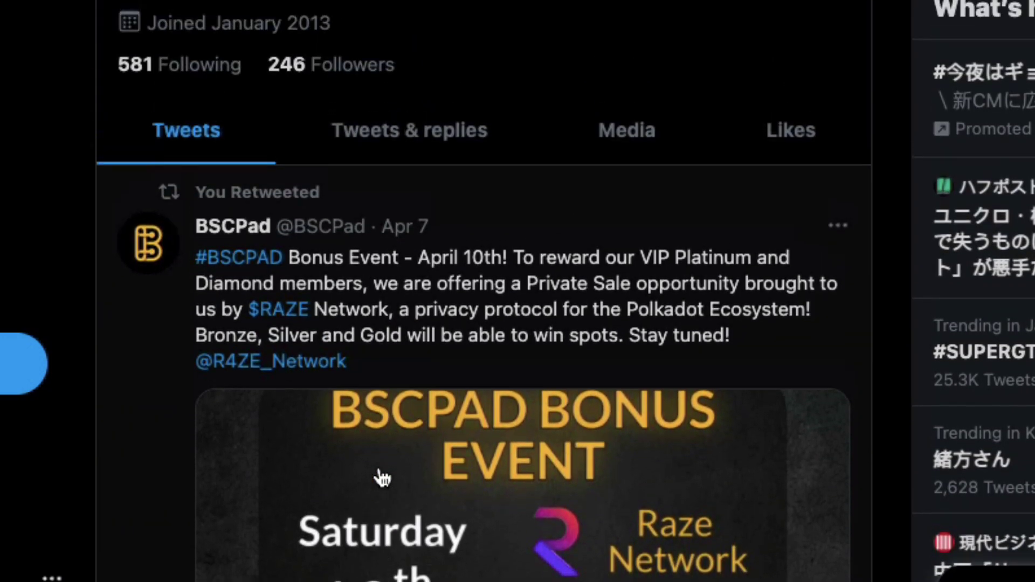
{"action": "left_click", "coordinate": [399, 138]}
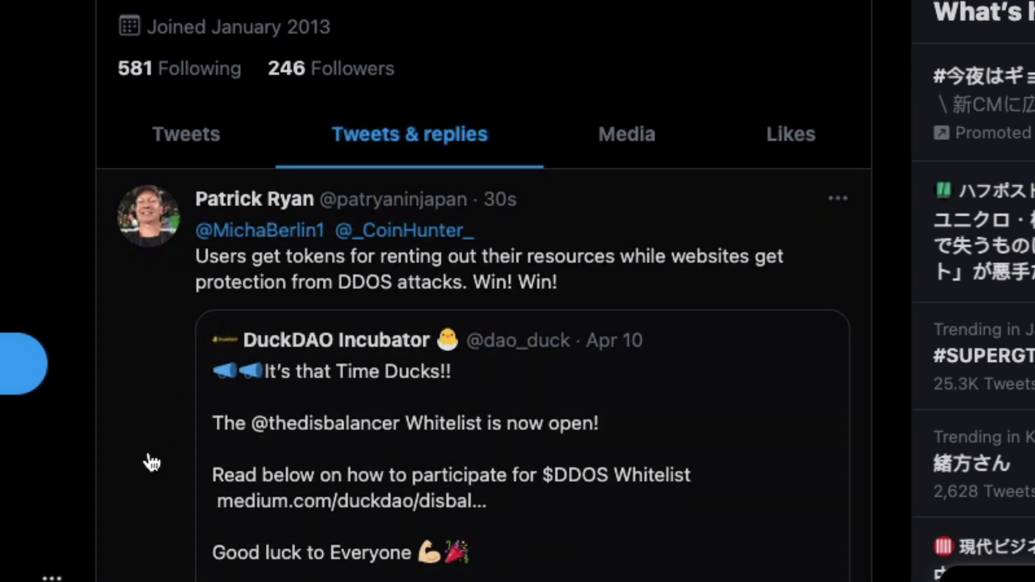
{"action": "scroll", "coordinate": [152, 463], "scroll_direction": "down", "scroll_amount": 8}
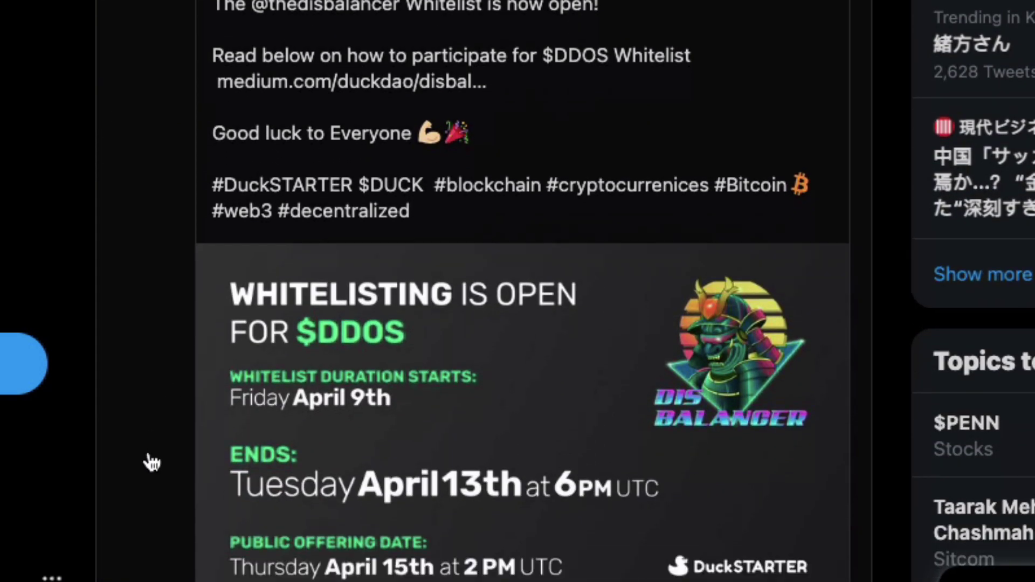
{"action": "scroll", "coordinate": [153, 462], "scroll_direction": "up", "scroll_amount": 3}
{"action": "scroll", "coordinate": [152, 462], "scroll_direction": "down", "scroll_amount": 4}
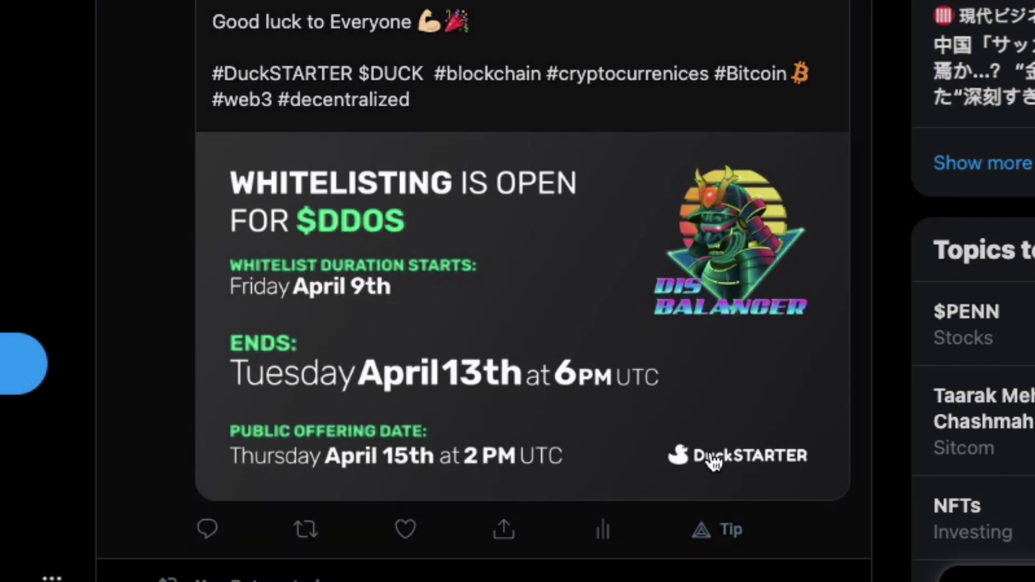
{"action": "scroll", "coordinate": [624, 532], "scroll_direction": "down", "scroll_amount": 3}
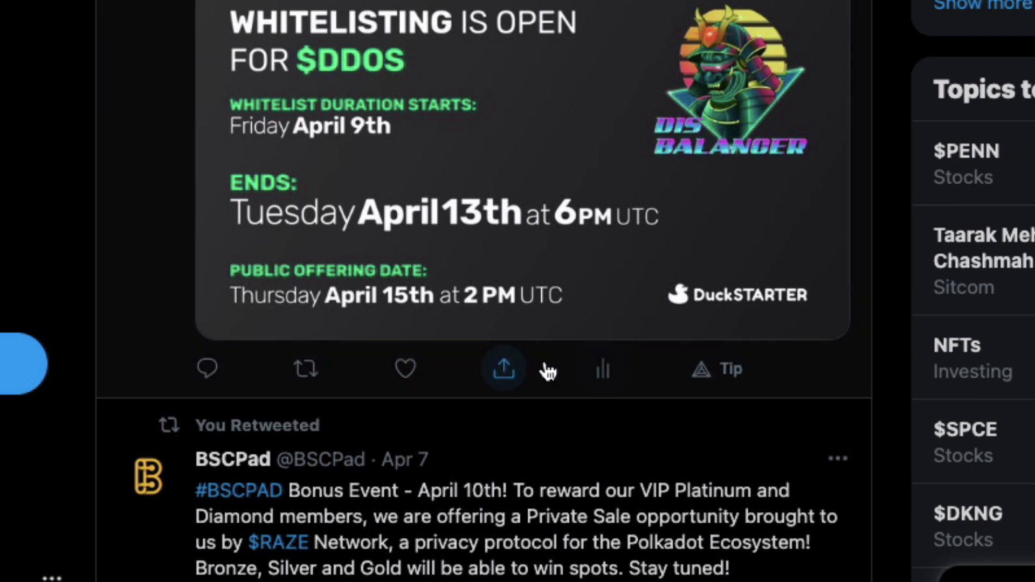
{"action": "left_click", "coordinate": [505, 370]}
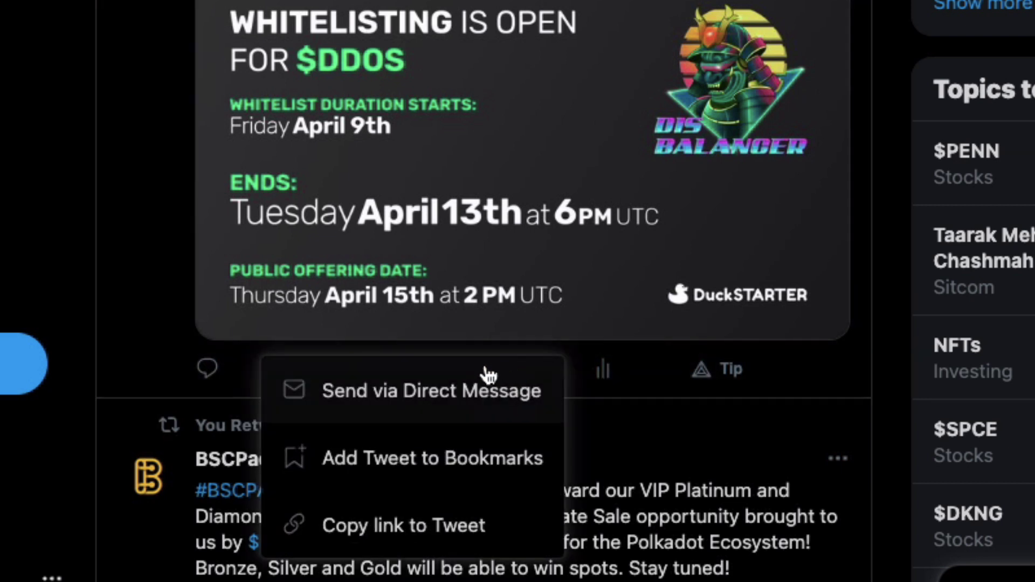
{"action": "left_click", "coordinate": [410, 526]}
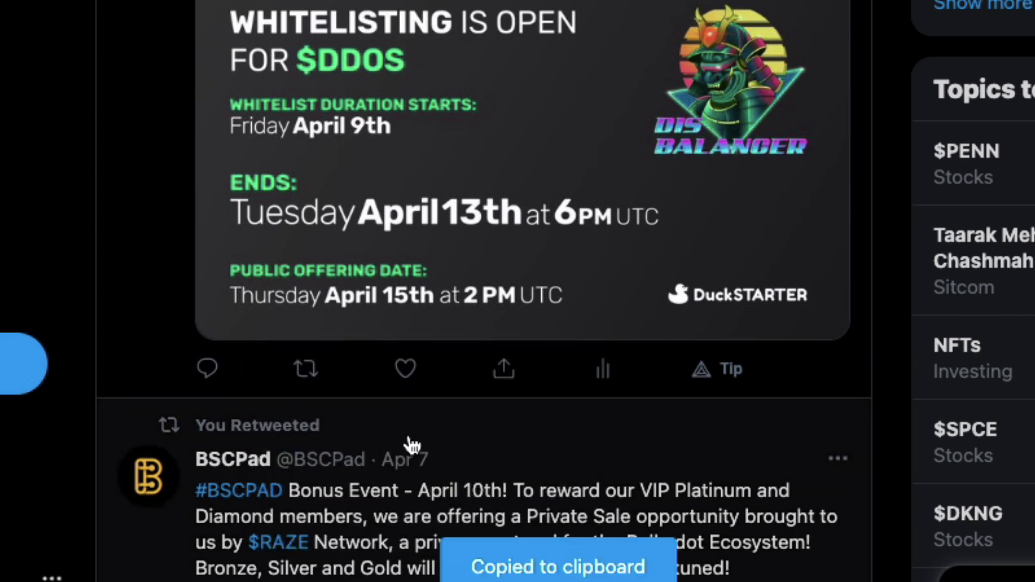
{"action": "left_click", "coordinate": [533, 24]}
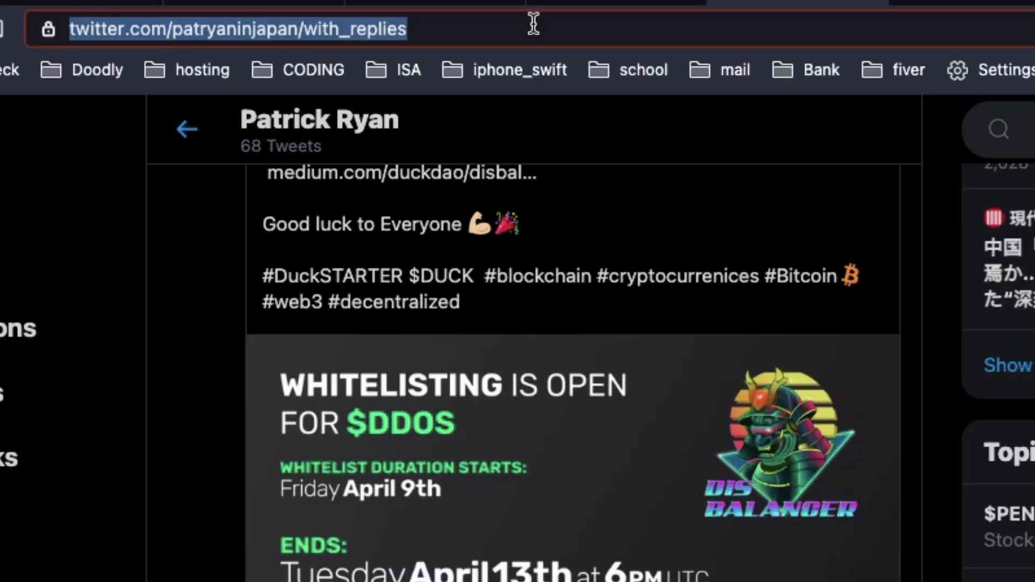
Step: Load the pasted tweet link and copy the resulting address ending in ?s=20
{"action": "key", "text": "BackSpace"}
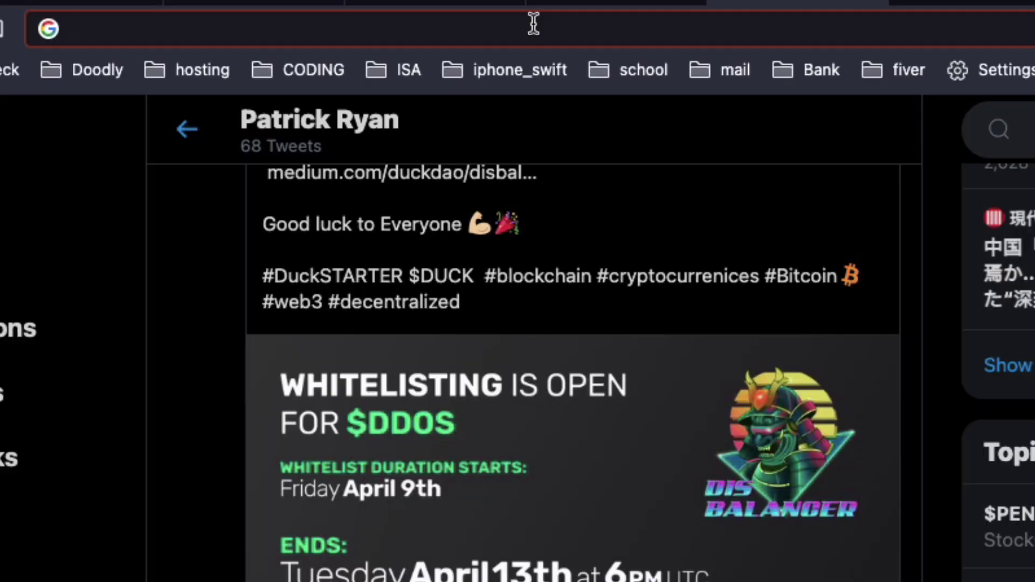
{"action": "key", "text": "super+v"}
{"action": "key", "text": "Return"}
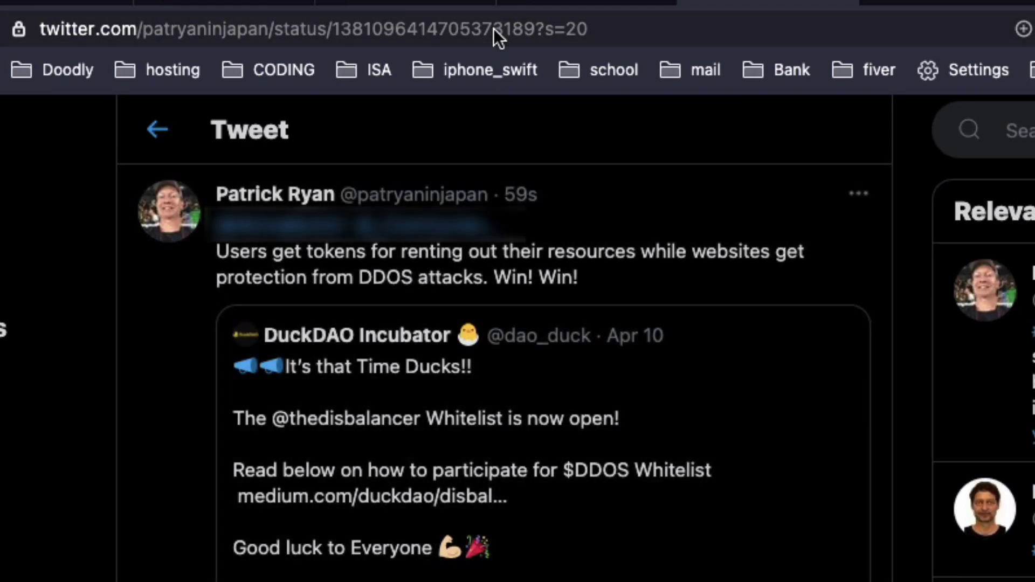
{"action": "right_click", "coordinate": [493, 28]}
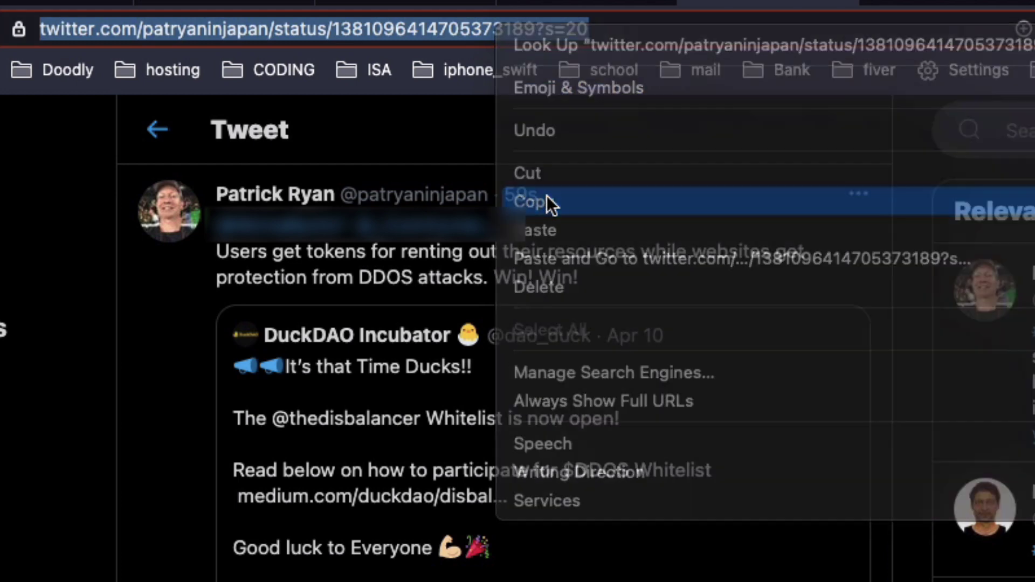
{"action": "left_click", "coordinate": [547, 199]}
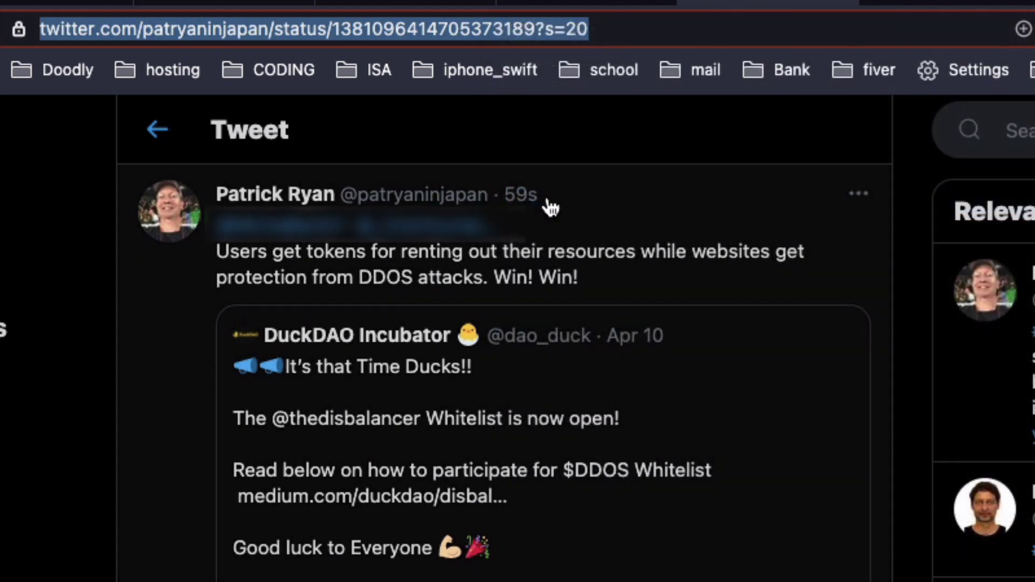
{"action": "scroll", "coordinate": [599, 557], "scroll_direction": "down", "scroll_amount": 1}
{"action": "scroll", "coordinate": [604, 559], "scroll_direction": "down", "scroll_amount": 3}
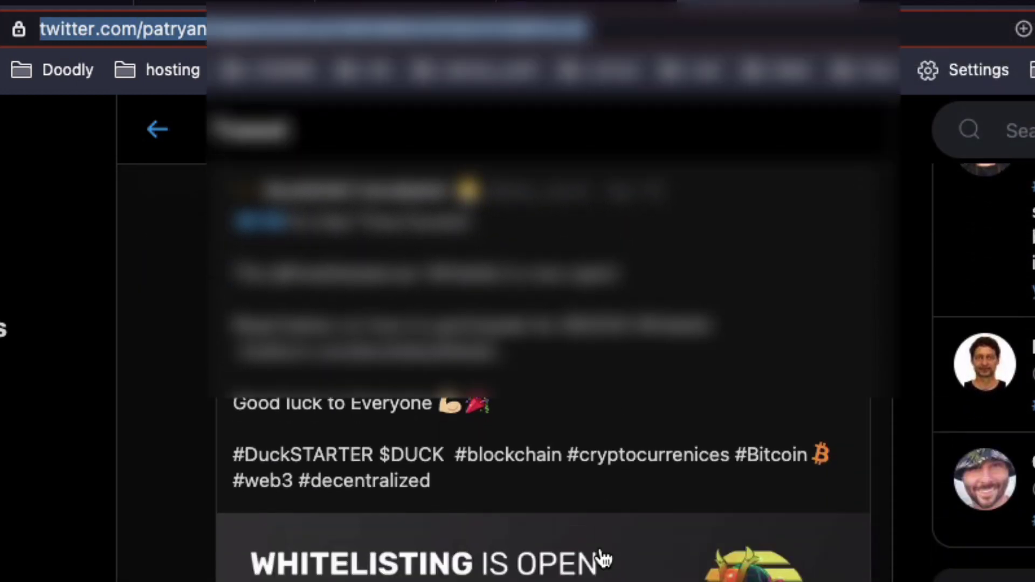
{"action": "scroll", "coordinate": [604, 559], "scroll_direction": "up", "scroll_amount": 4}
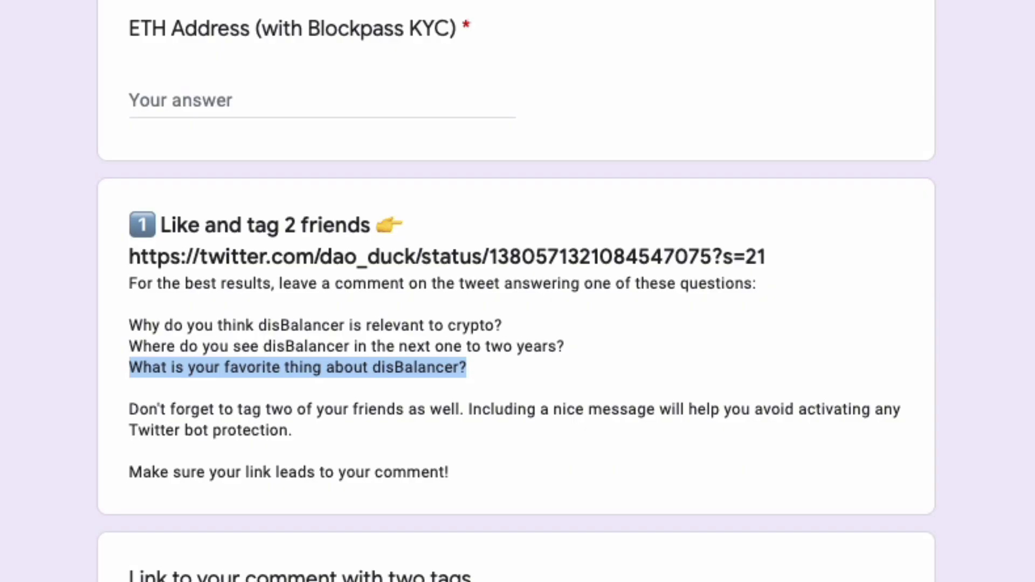
Step: Paste the posted tweet link into the comment link answer
{"action": "scroll", "coordinate": [336, 176], "scroll_direction": "up", "scroll_amount": 5}
{"action": "scroll", "coordinate": [336, 171], "scroll_direction": "down", "scroll_amount": 10}
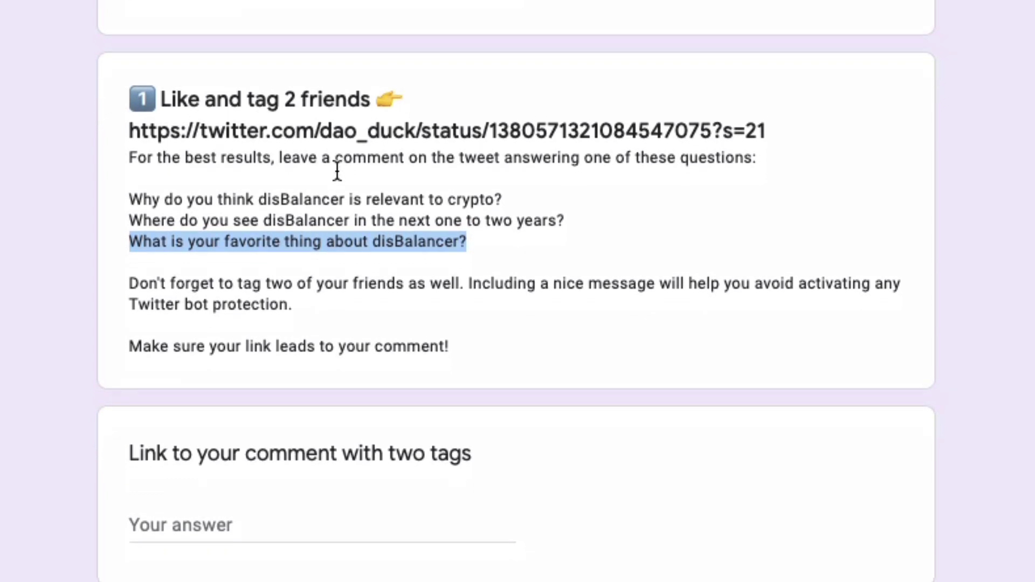
{"action": "scroll", "coordinate": [337, 171], "scroll_direction": "down", "scroll_amount": 2}
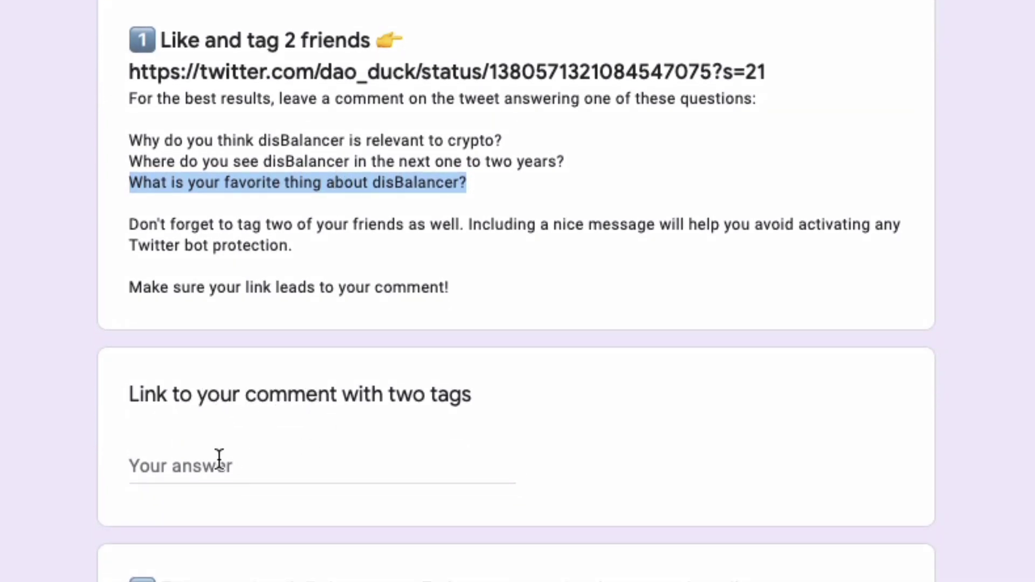
{"action": "left_click", "coordinate": [192, 463]}
{"action": "right_click", "coordinate": [191, 462]}
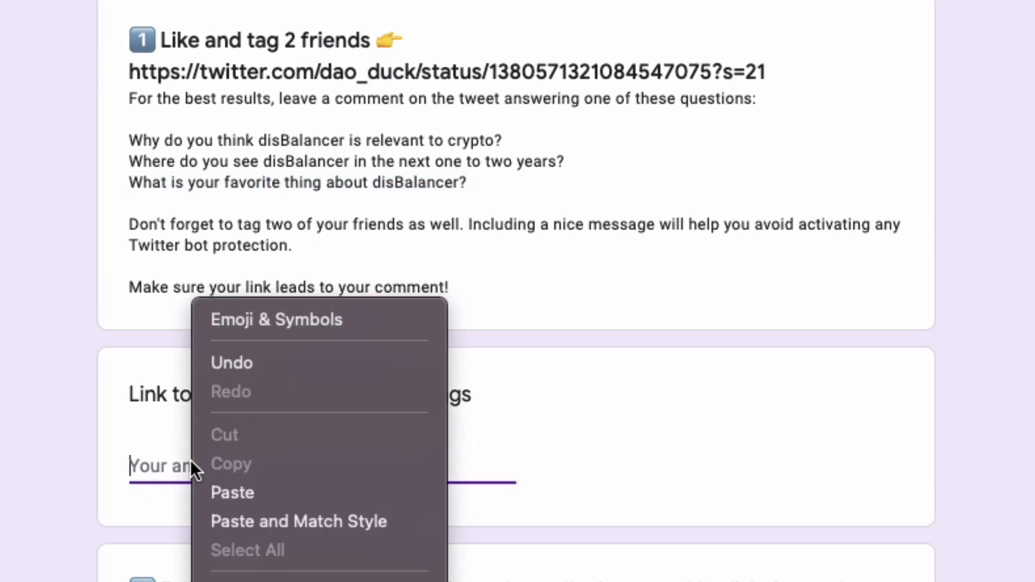
{"action": "left_click", "coordinate": [221, 487]}
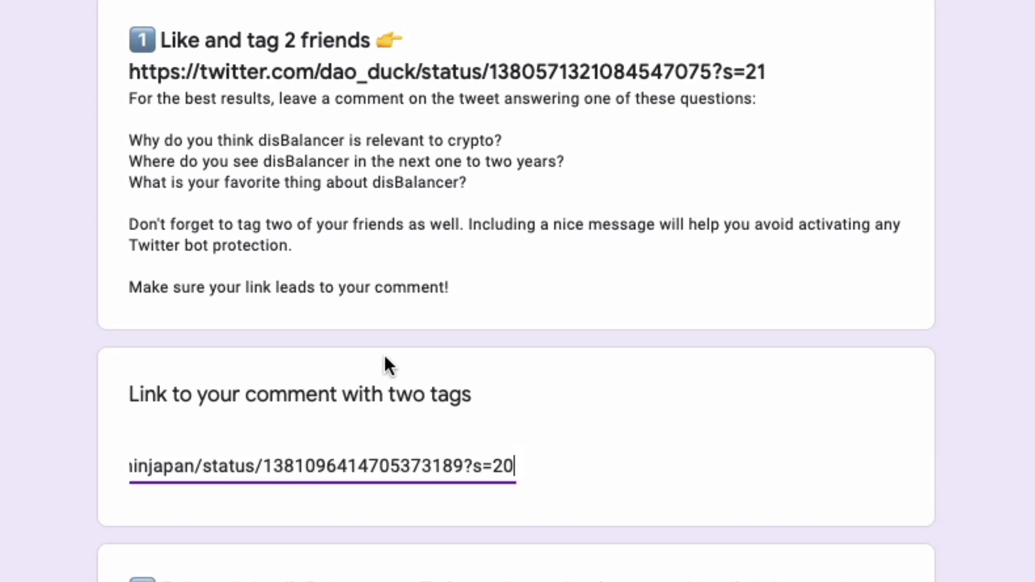
Step: Focus the Twitter Profile Link answer, then return to the Twitter tab showing the tweet
{"action": "scroll", "coordinate": [457, 218], "scroll_direction": "up", "scroll_amount": 12}
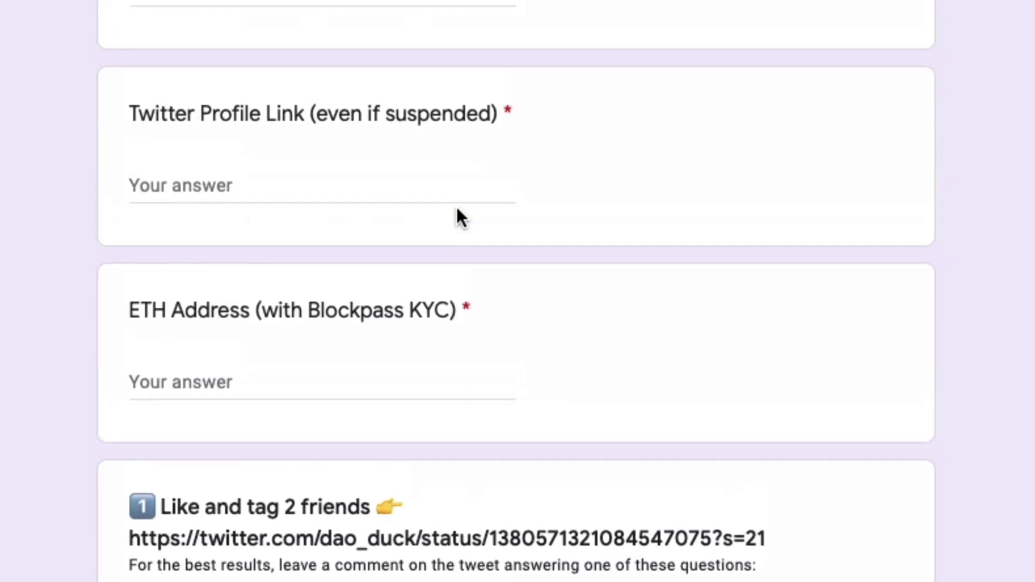
{"action": "scroll", "coordinate": [457, 219], "scroll_direction": "up", "scroll_amount": 1}
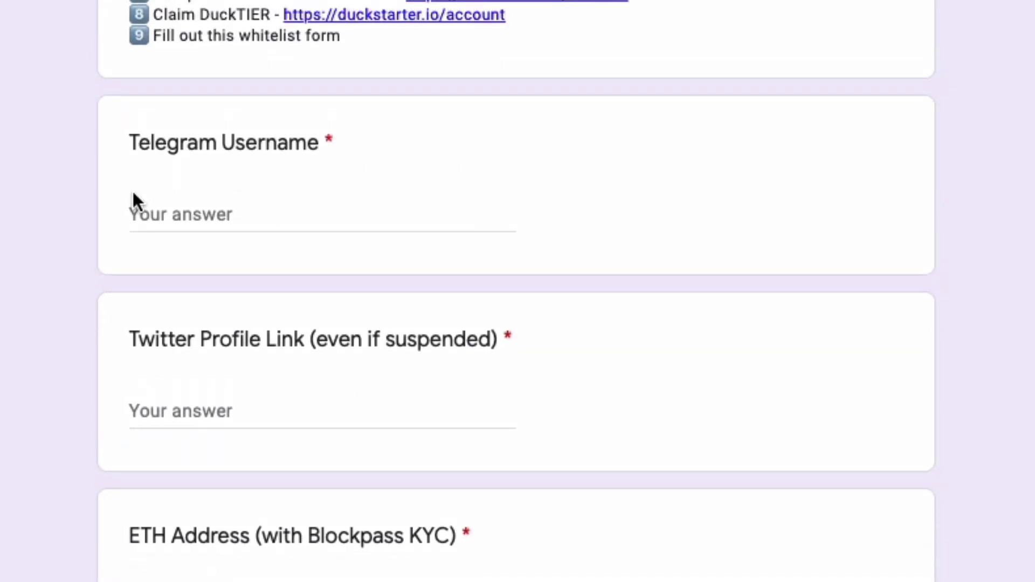
{"action": "scroll", "coordinate": [208, 202], "scroll_direction": "up", "scroll_amount": 6}
{"action": "scroll", "coordinate": [207, 213], "scroll_direction": "down", "scroll_amount": 4}
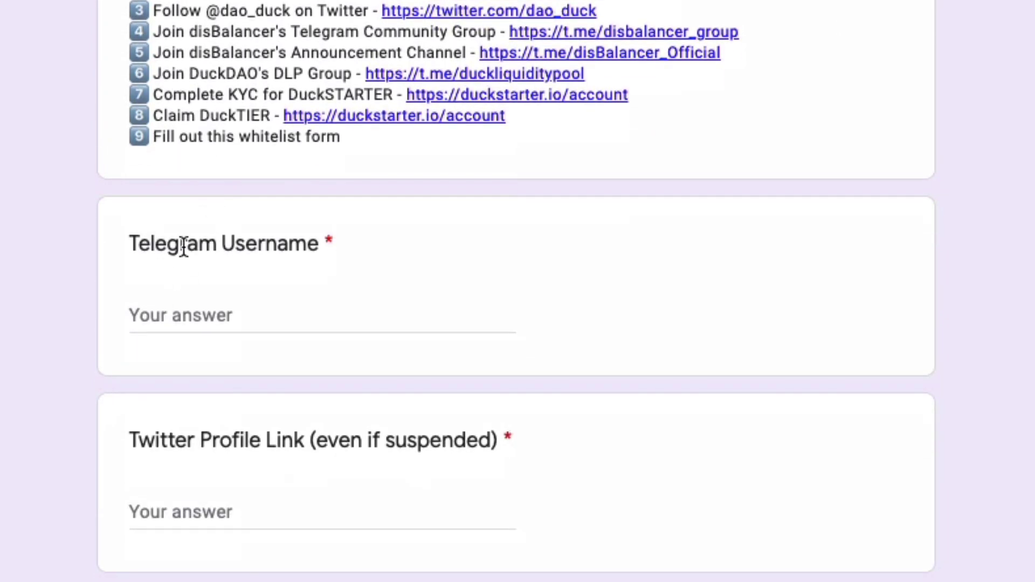
{"action": "left_click", "coordinate": [231, 501]}
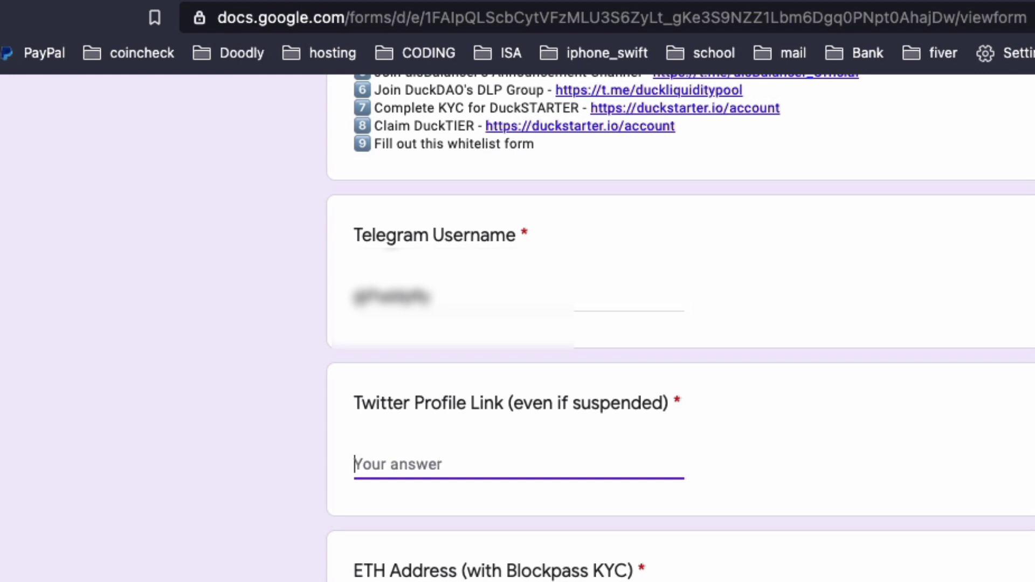
{"action": "key", "text": "ctrl+Tab"}
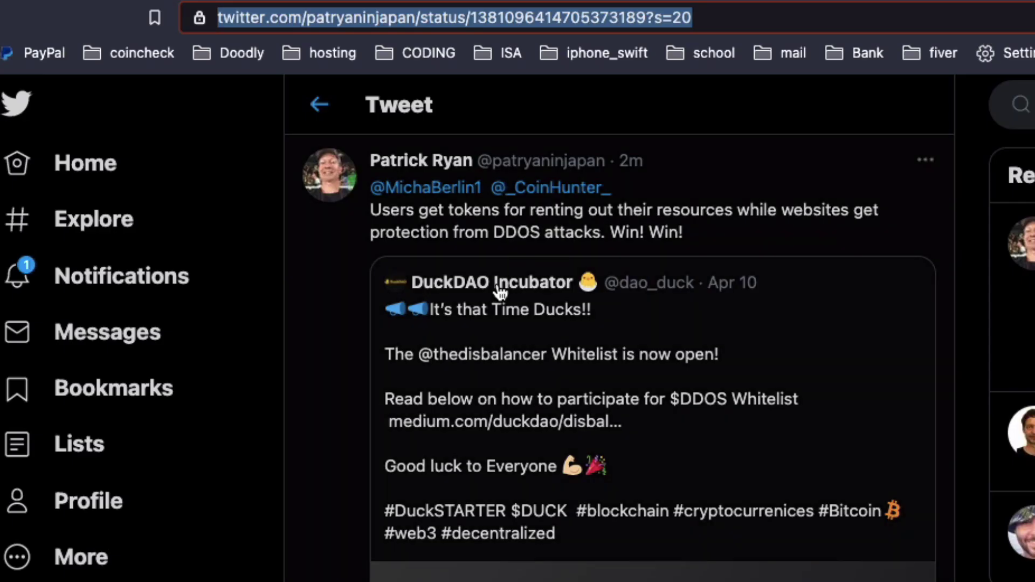
Step: Go to your own Twitter profile page and copy its URL from the address bar
{"action": "left_click", "coordinate": [88, 501]}
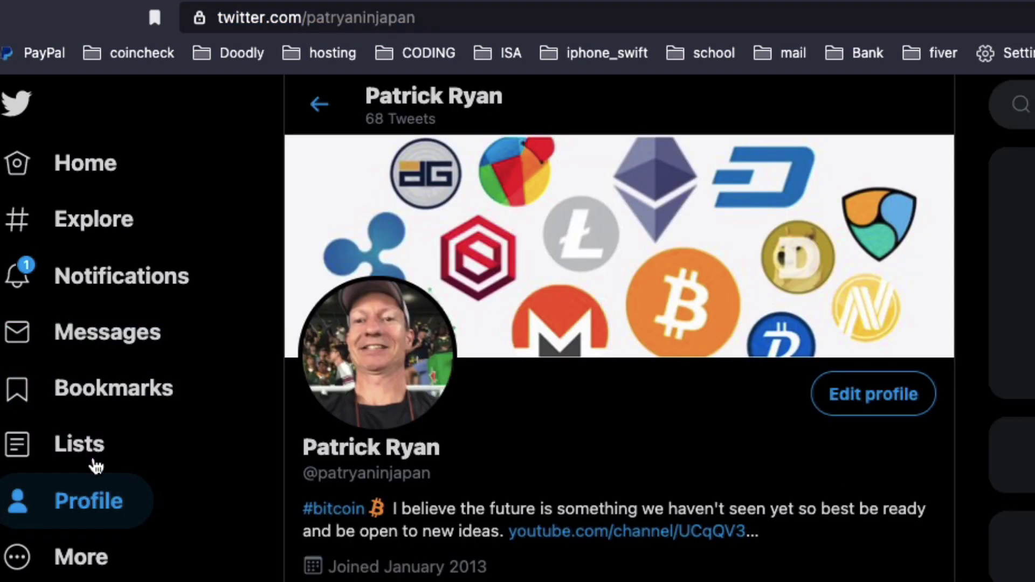
{"action": "left_click", "coordinate": [253, 19]}
{"action": "right_click", "coordinate": [252, 18]}
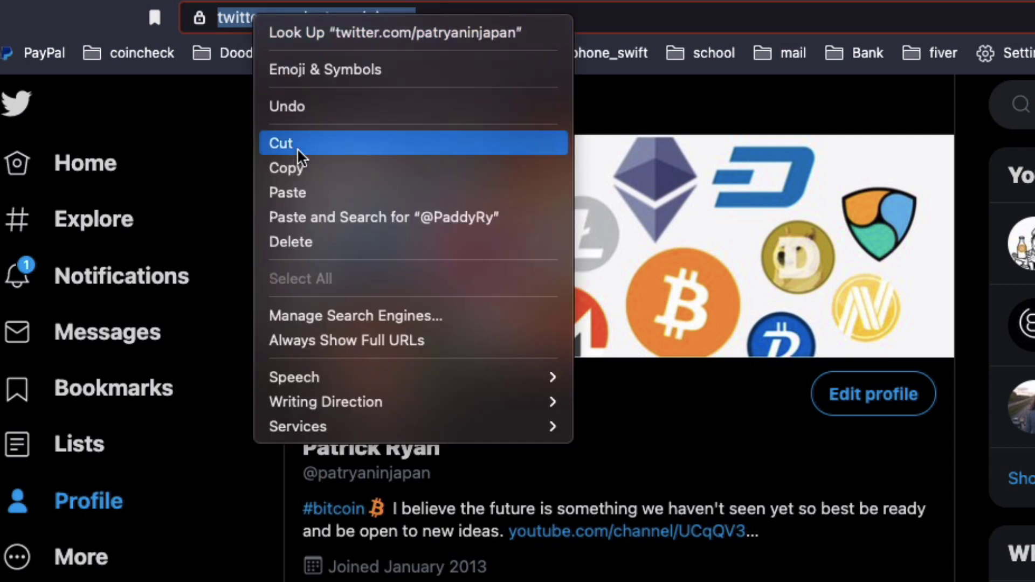
{"action": "left_click", "coordinate": [299, 166]}
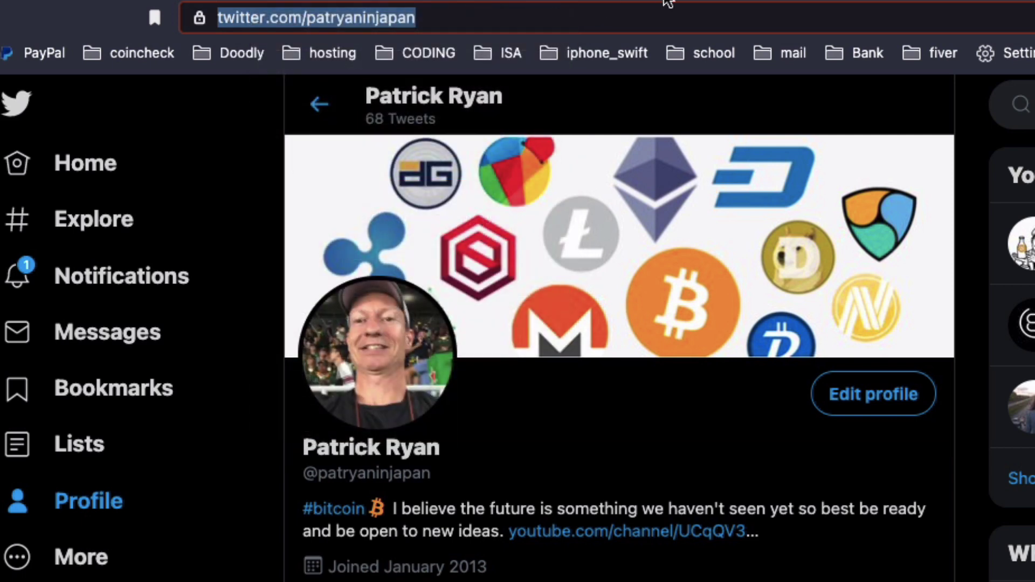
Step: Paste the copied profile address into the form's Twitter Profile Link answer
{"action": "key", "text": "ctrl+Tab"}
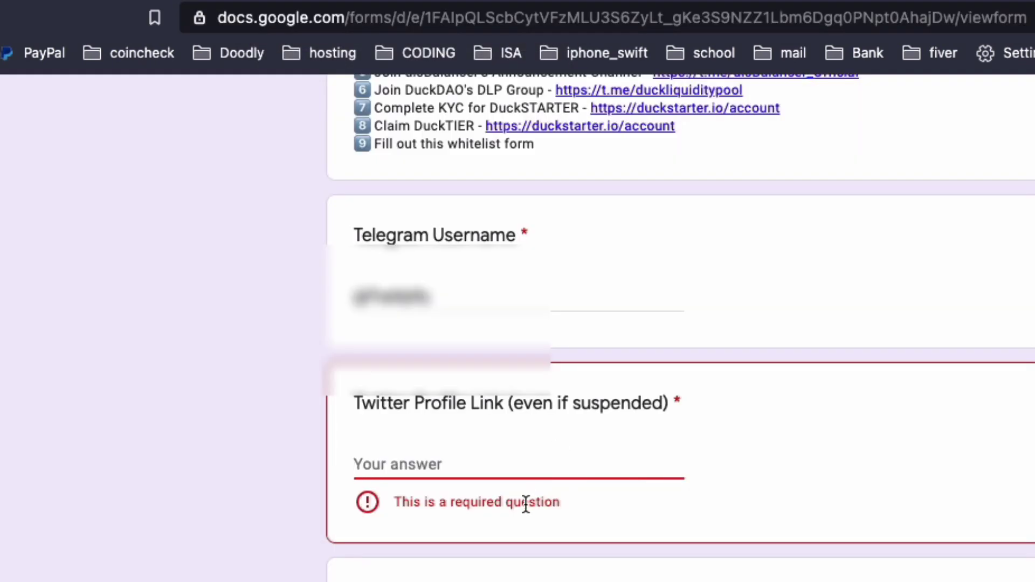
{"action": "left_click", "coordinate": [447, 464]}
{"action": "key", "text": "super+v"}
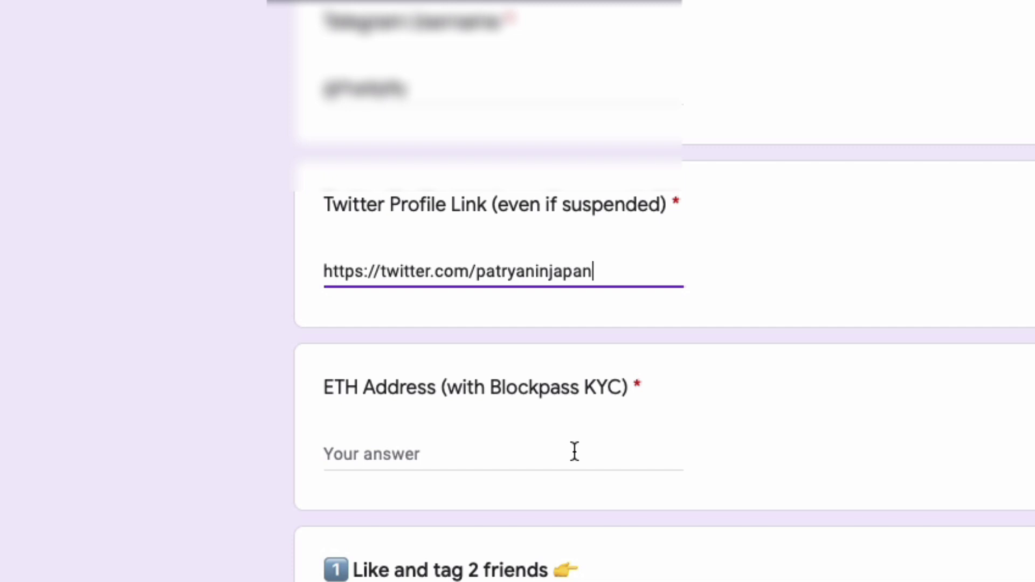
Step: Copy the wallet address from MetaMask and paste it into the ETH Address answer
{"action": "left_click", "coordinate": [575, 452]}
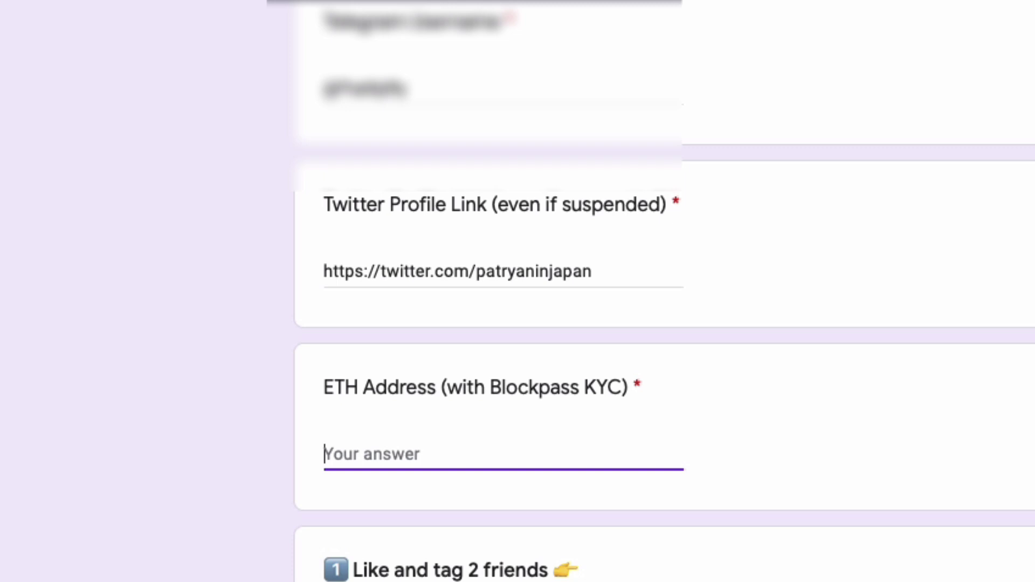
{"action": "key", "text": "alt+shift+m"}
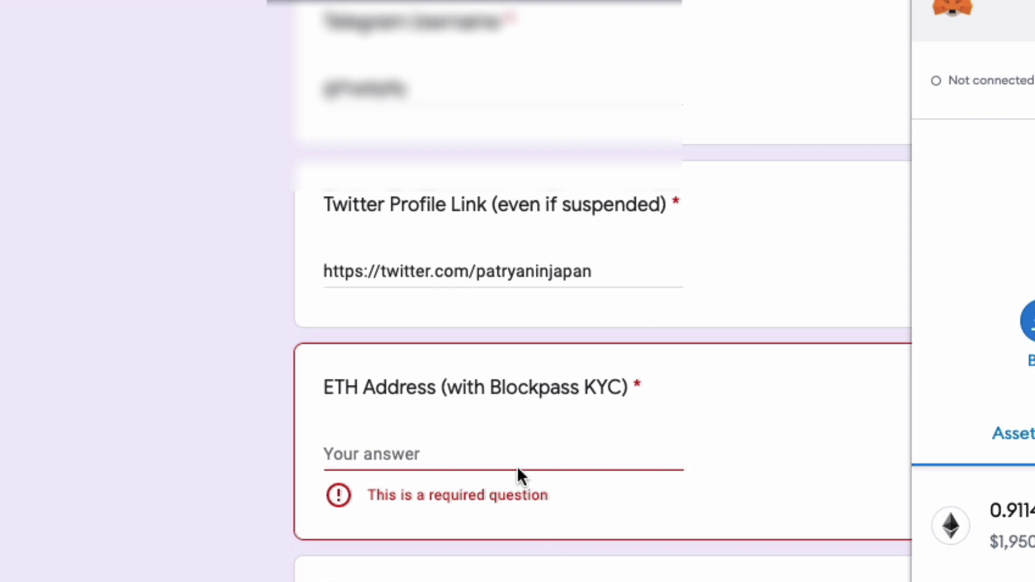
{"action": "left_click", "coordinate": [500, 448]}
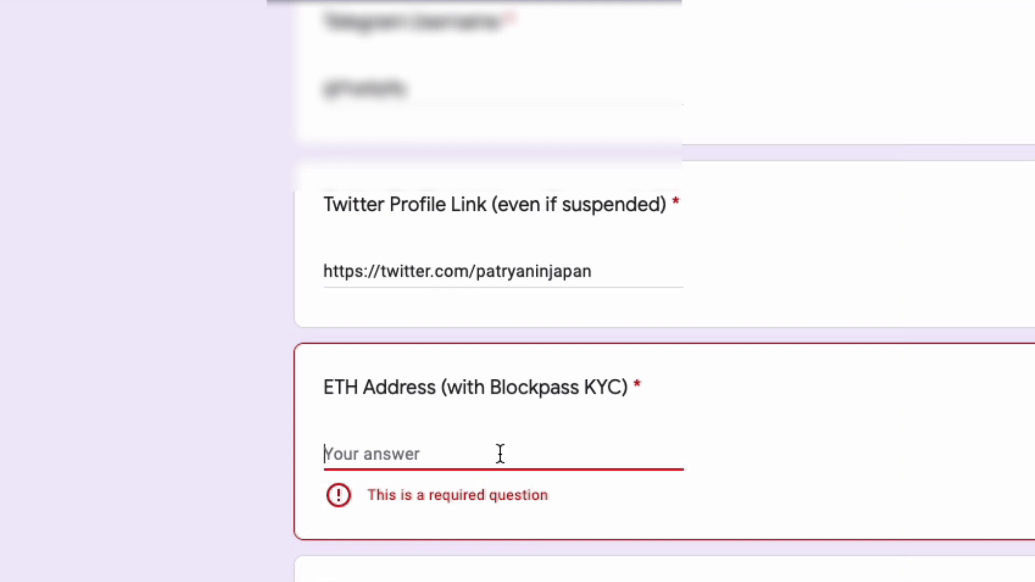
{"action": "key", "text": "ctrl+v"}
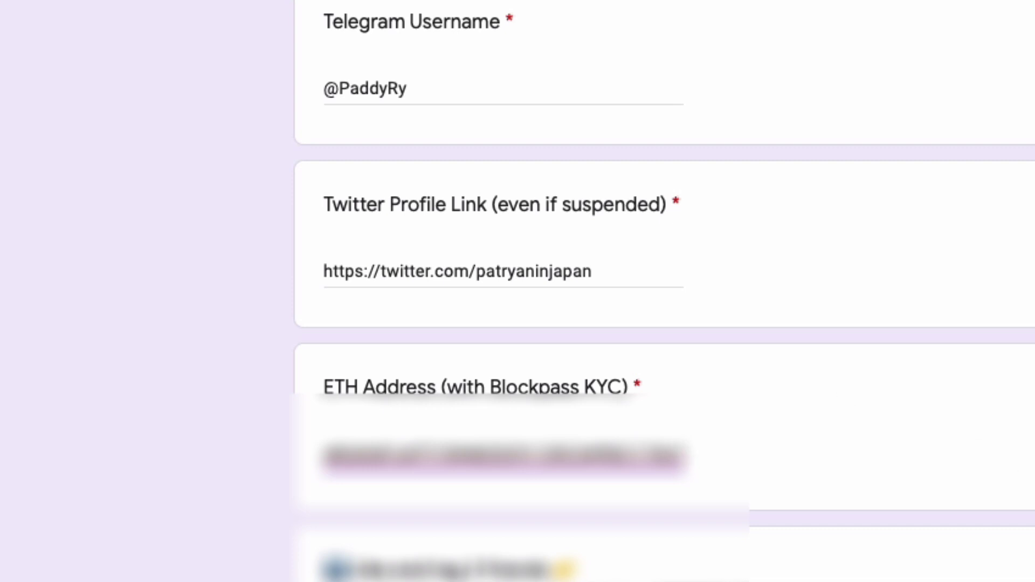
{"action": "scroll", "coordinate": [507, 324], "scroll_direction": "down", "scroll_amount": 5}
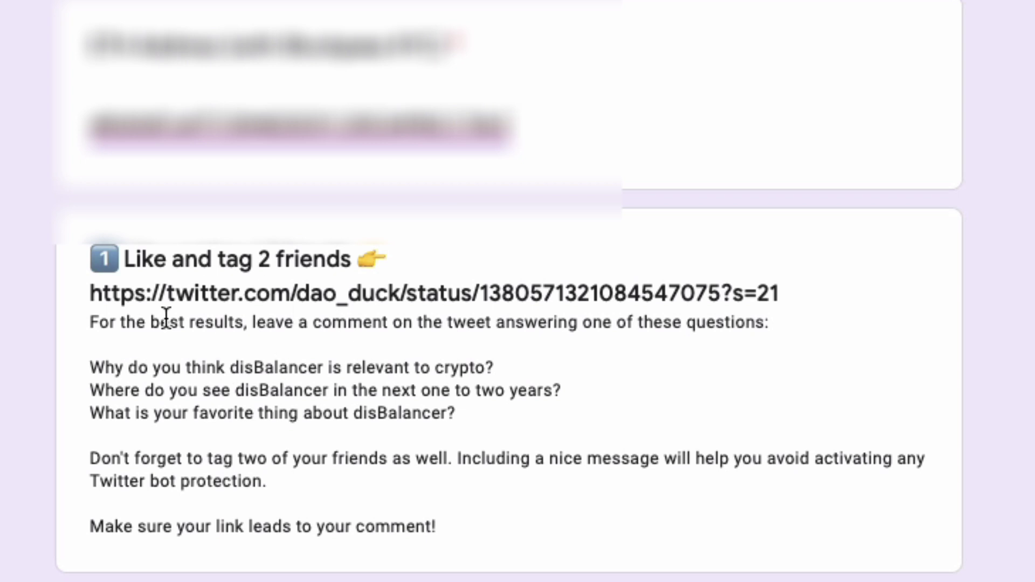
{"action": "scroll", "coordinate": [316, 396], "scroll_direction": "down", "scroll_amount": 10}
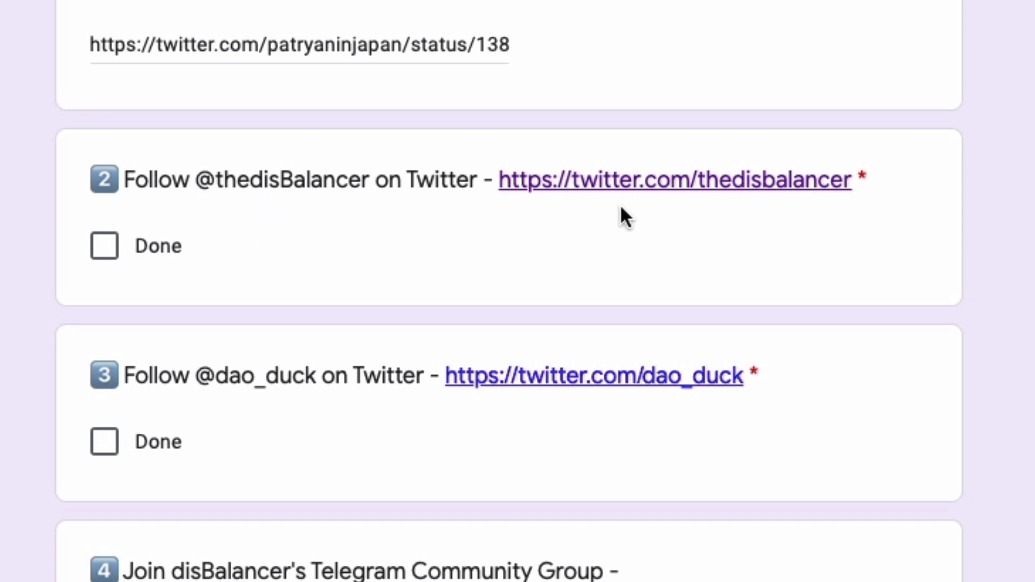
{"action": "right_click", "coordinate": [617, 175]}
{"action": "left_click", "coordinate": [658, 186]}
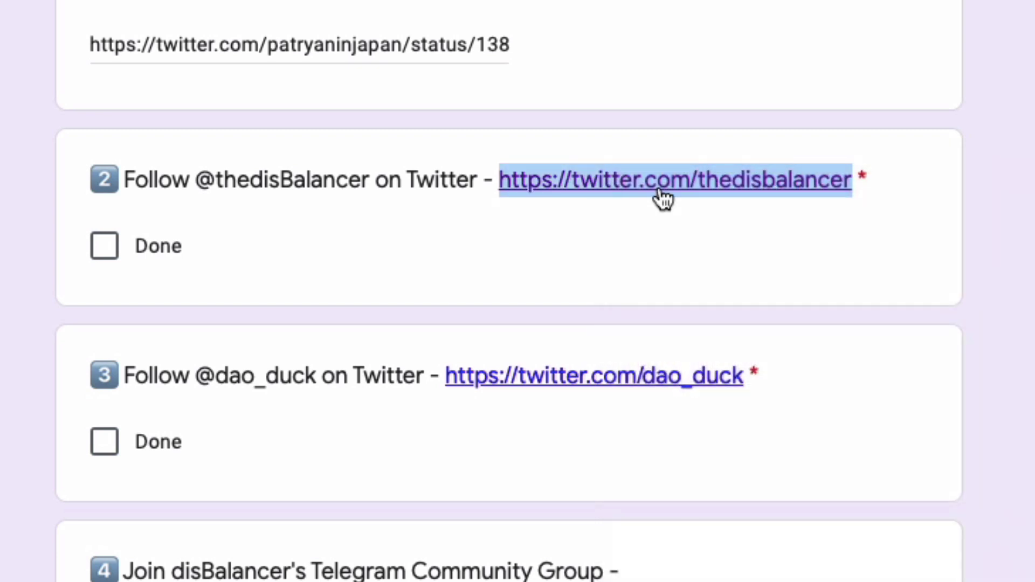
{"action": "key", "text": "ctrl+Tab"}
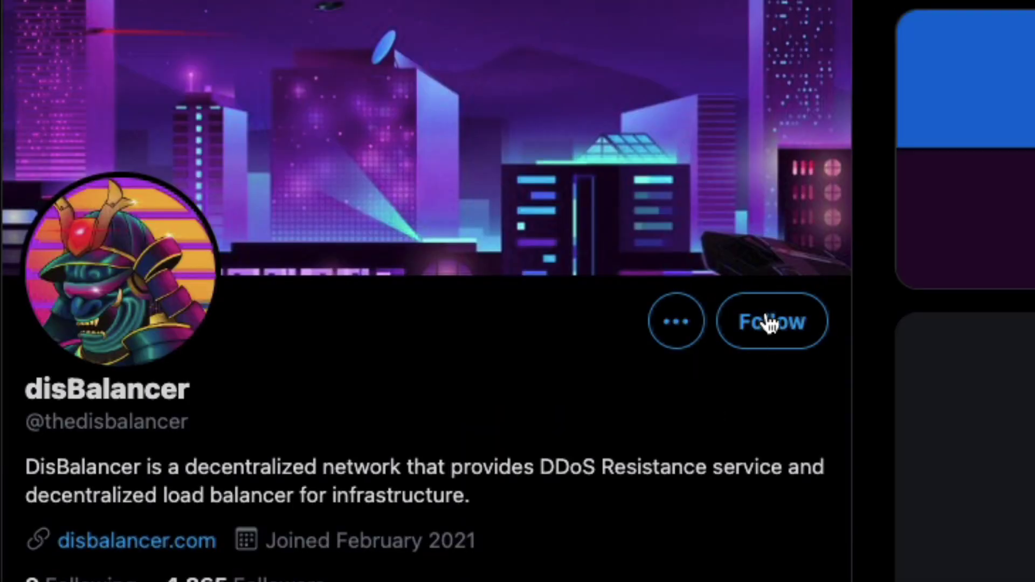
{"action": "left_click", "coordinate": [773, 321]}
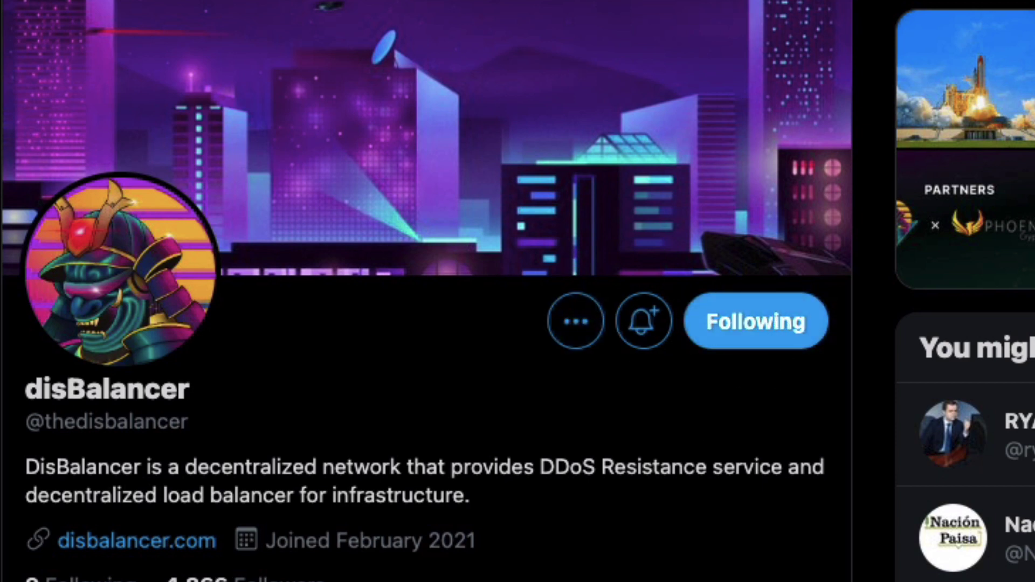
{"action": "key", "text": "ctrl+w"}
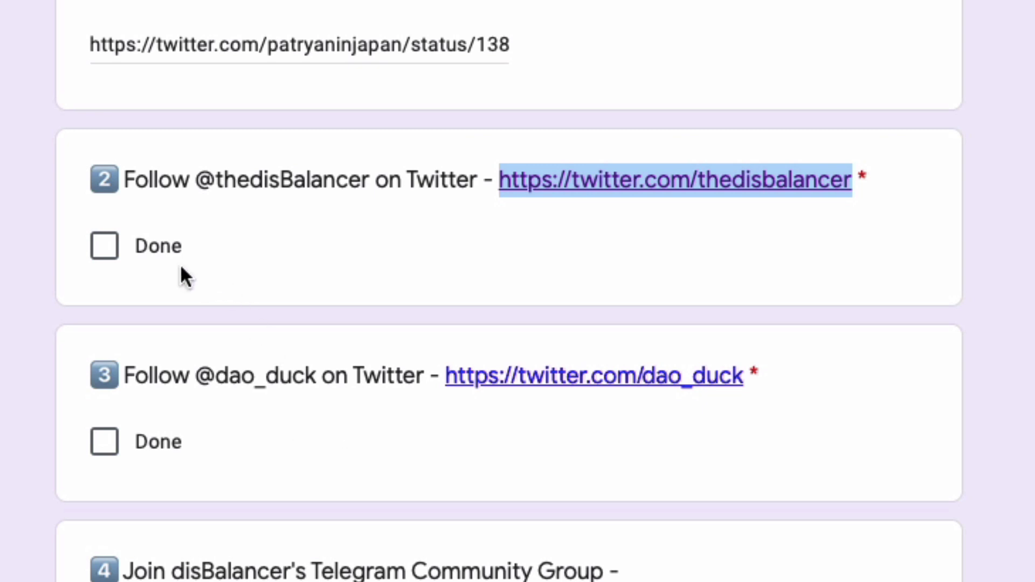
{"action": "left_click", "coordinate": [111, 250]}
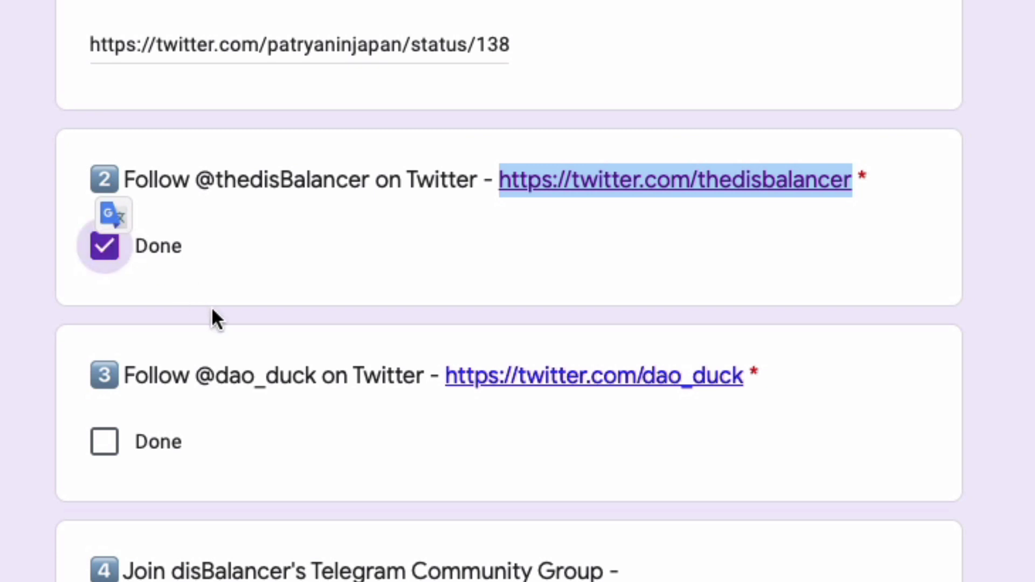
{"action": "scroll", "coordinate": [213, 312], "scroll_direction": "down", "scroll_amount": 2}
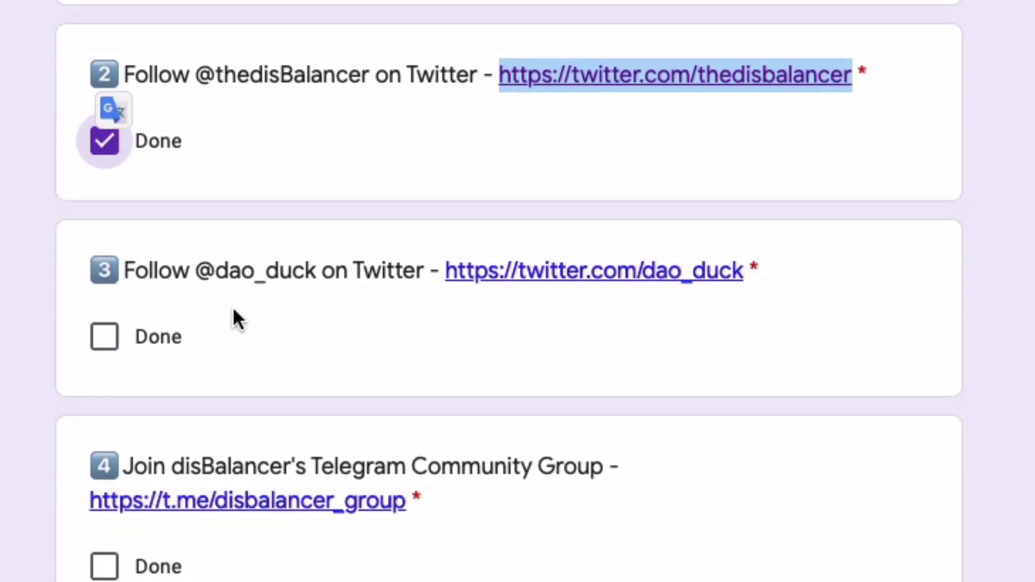
{"action": "left_click", "coordinate": [105, 337]}
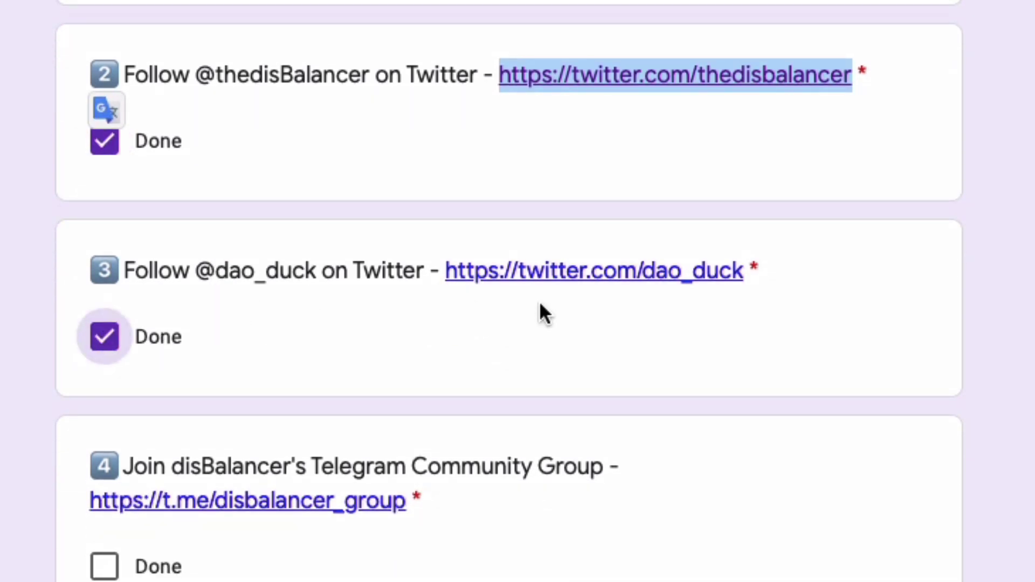
Step: Open the dao_duck Twitter profile in a new tab, then right-click the Telegram group link in question 4
{"action": "right_click", "coordinate": [579, 275]}
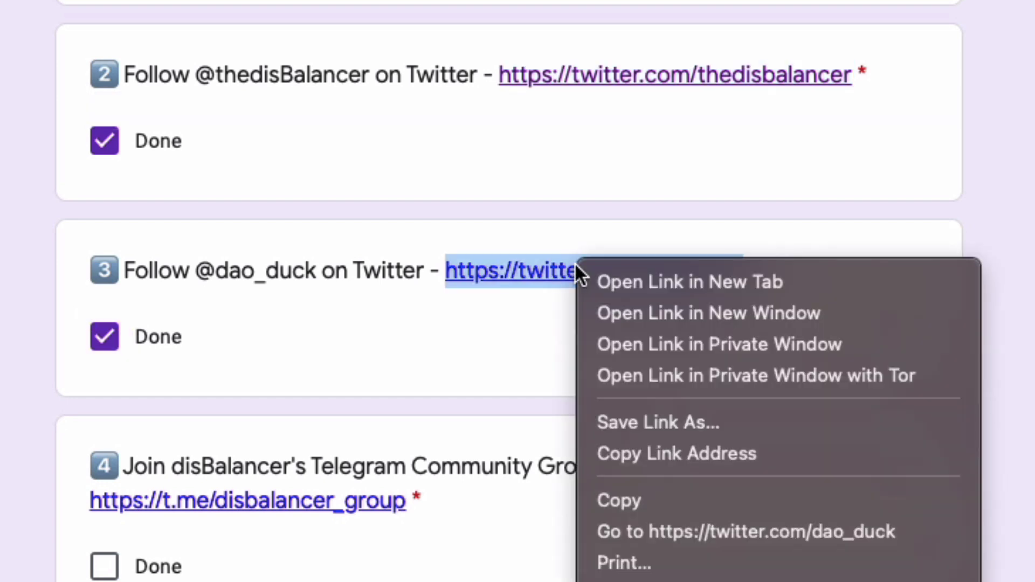
{"action": "left_click", "coordinate": [627, 279]}
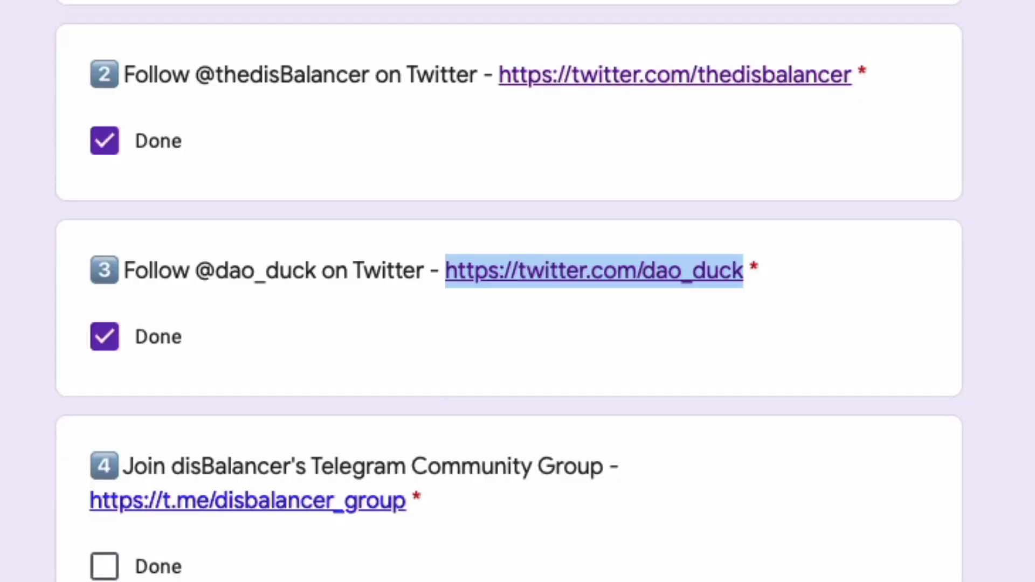
{"action": "scroll", "coordinate": [421, 377], "scroll_direction": "down", "scroll_amount": 1}
{"action": "scroll", "coordinate": [412, 372], "scroll_direction": "down", "scroll_amount": 3}
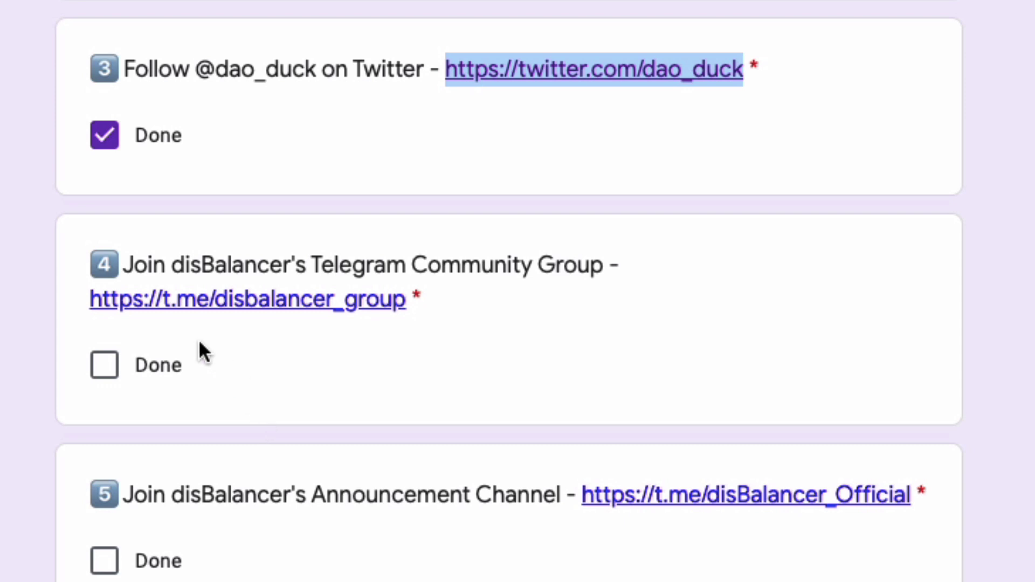
{"action": "right_click", "coordinate": [238, 297]}
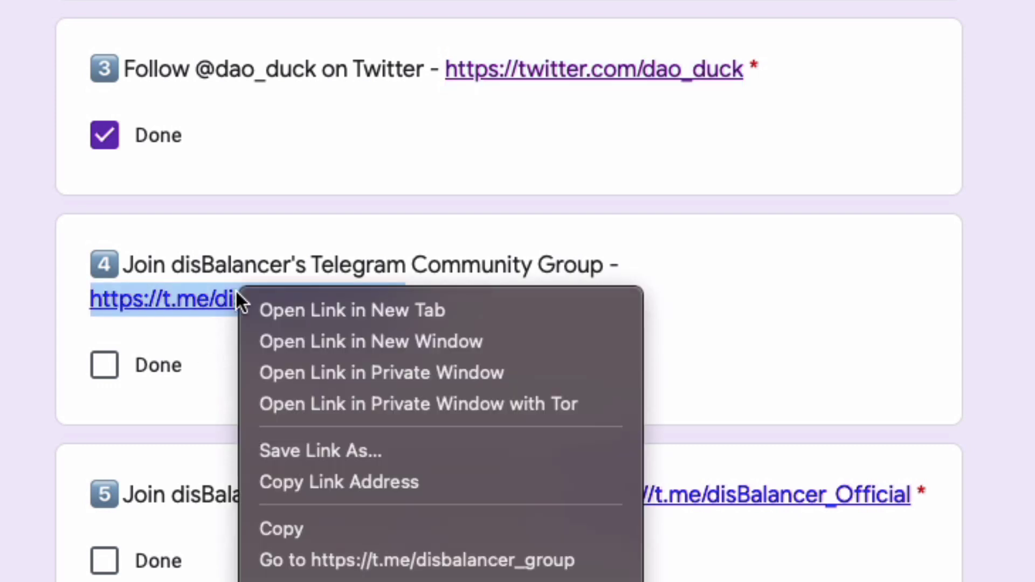
Step: Open the disBalancer community group in the Telegram app and join it
{"action": "left_click", "coordinate": [273, 308]}
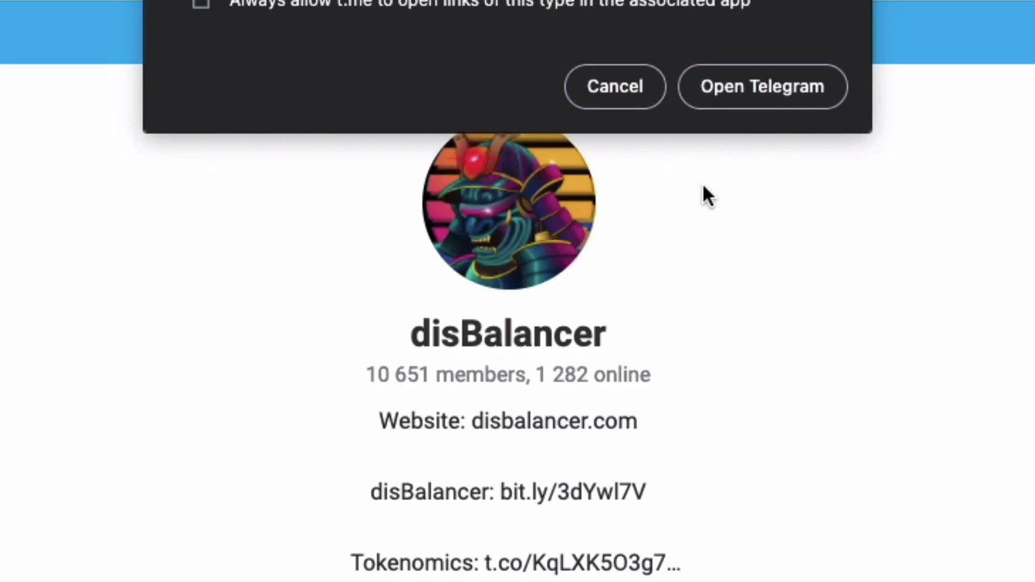
{"action": "left_click", "coordinate": [746, 88]}
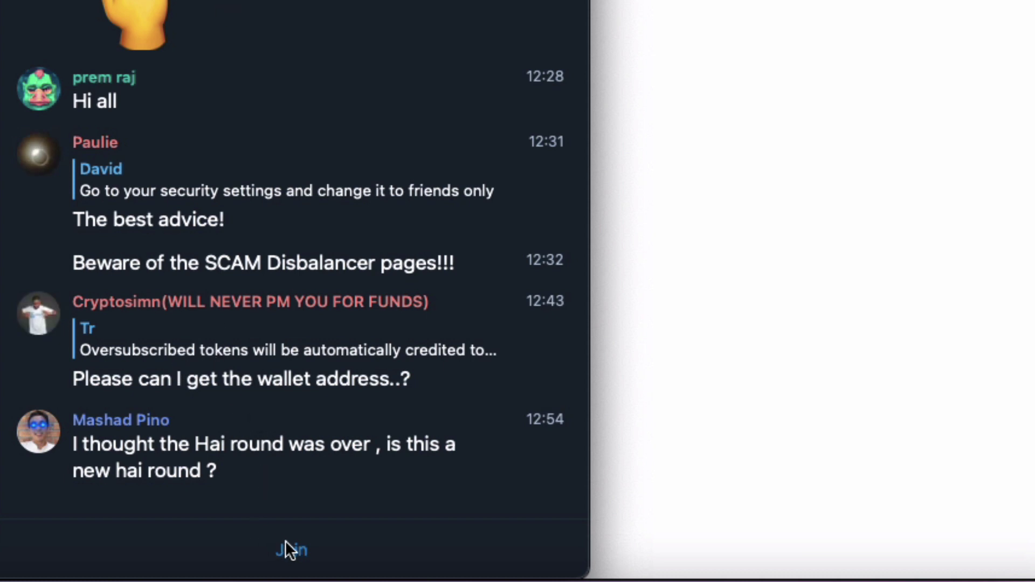
{"action": "left_click", "coordinate": [294, 555]}
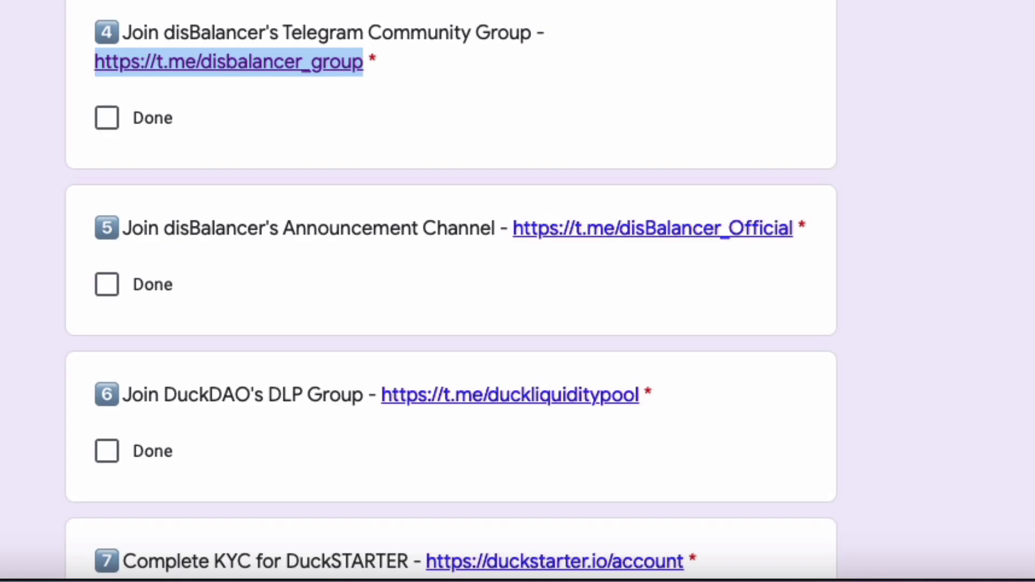
Step: Tick Done on task 4 (Telegram Community Group) and open task 5's announcement channel link in a new tab
{"action": "scroll", "coordinate": [252, 183], "scroll_direction": "down", "scroll_amount": 1}
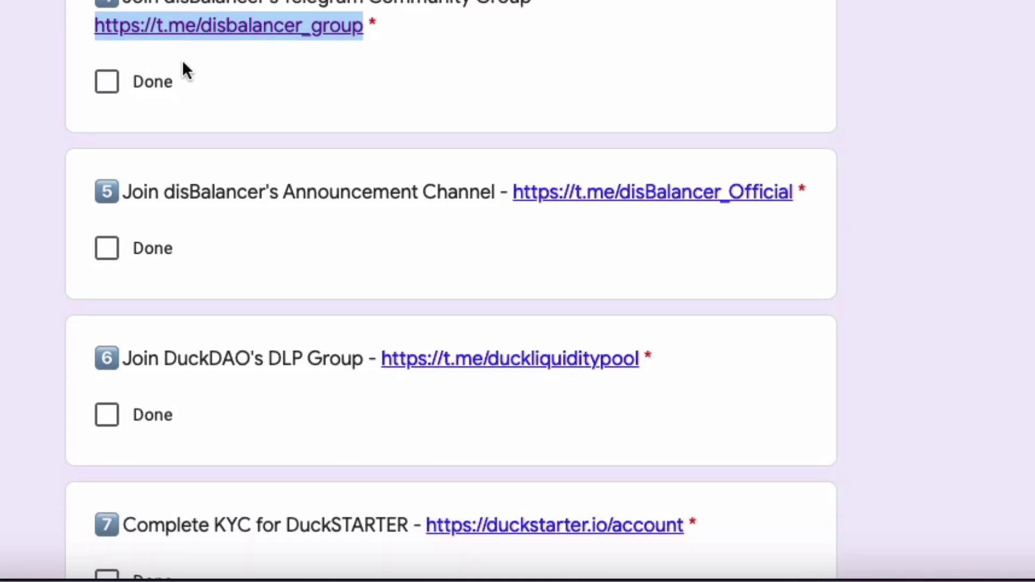
{"action": "left_click", "coordinate": [108, 86]}
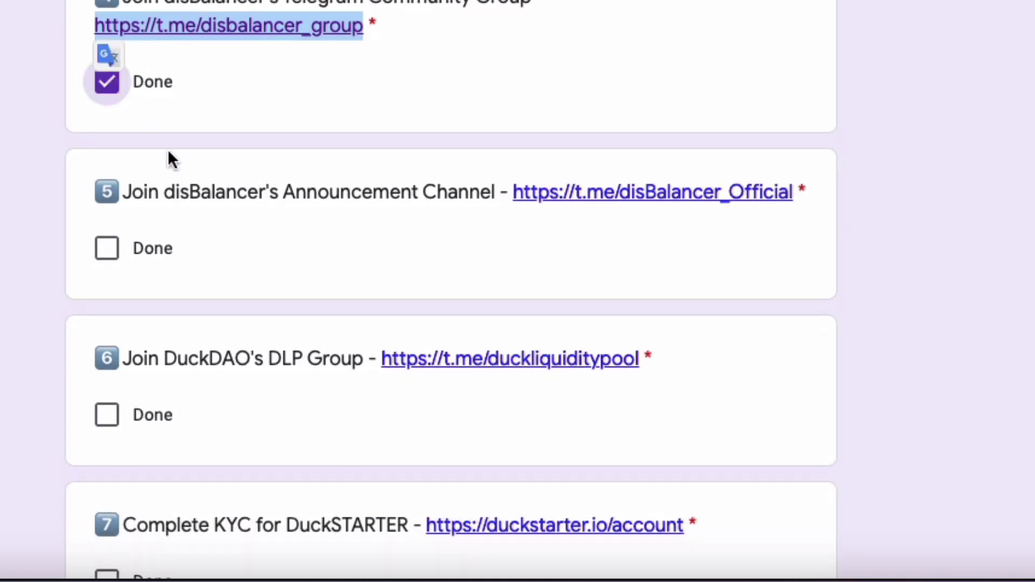
{"action": "scroll", "coordinate": [171, 161], "scroll_direction": "down", "scroll_amount": 2}
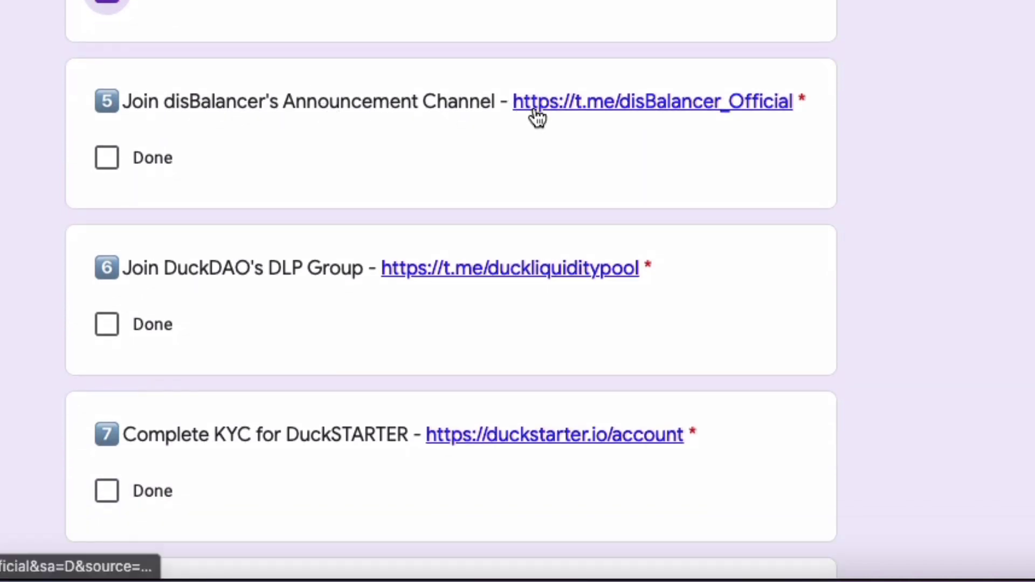
{"action": "right_click", "coordinate": [579, 97]}
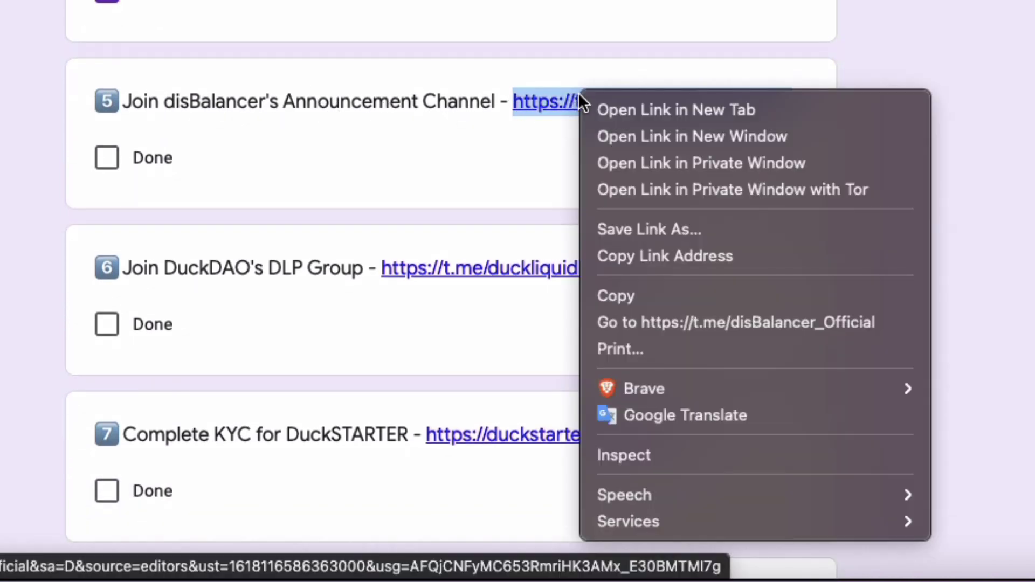
{"action": "left_click", "coordinate": [613, 106]}
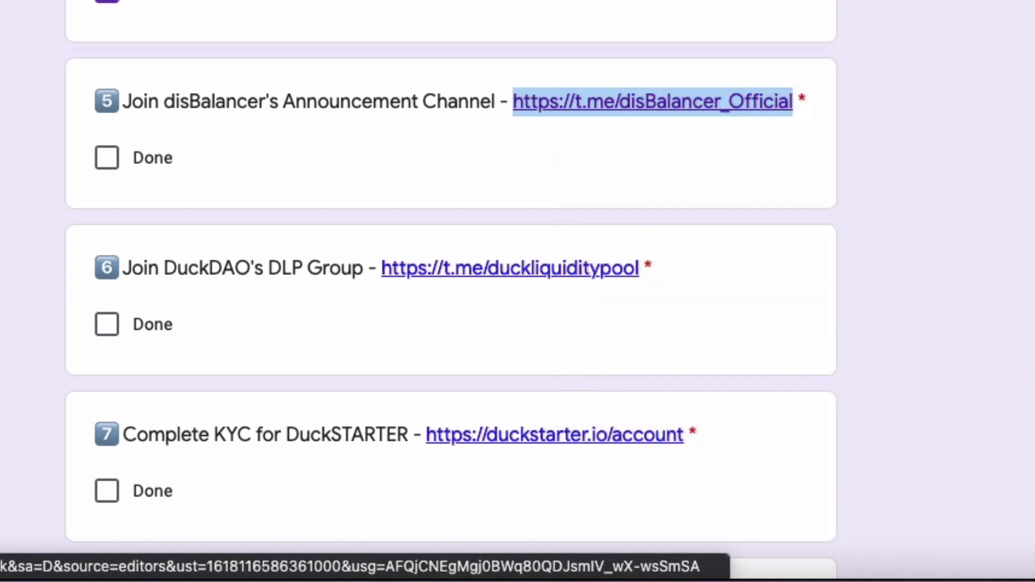
Step: Go to the disBalancer Channel page in Telegram and join the channel
{"action": "key", "text": "ctrl+Tab"}
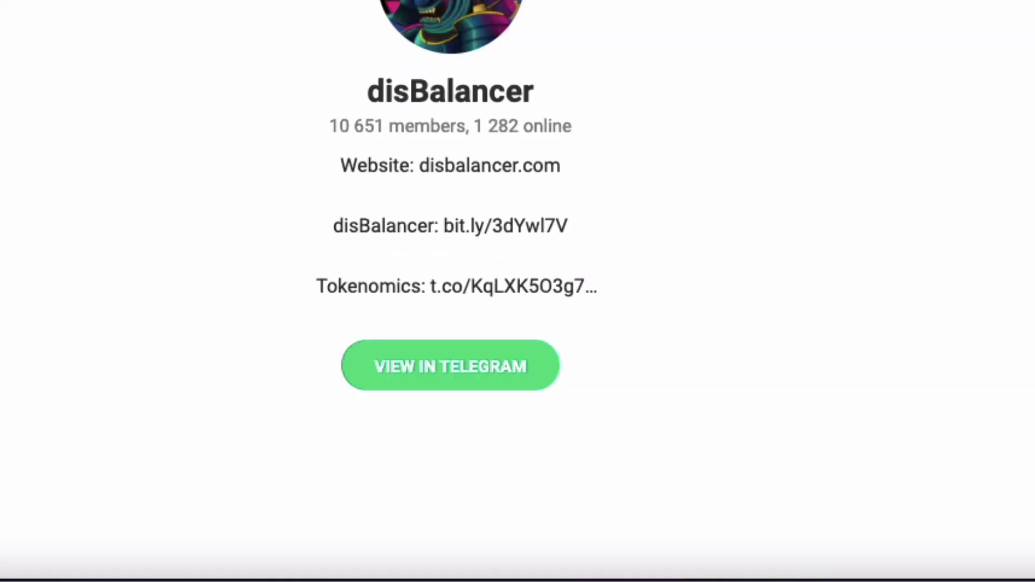
{"action": "key", "text": "ctrl+Tab"}
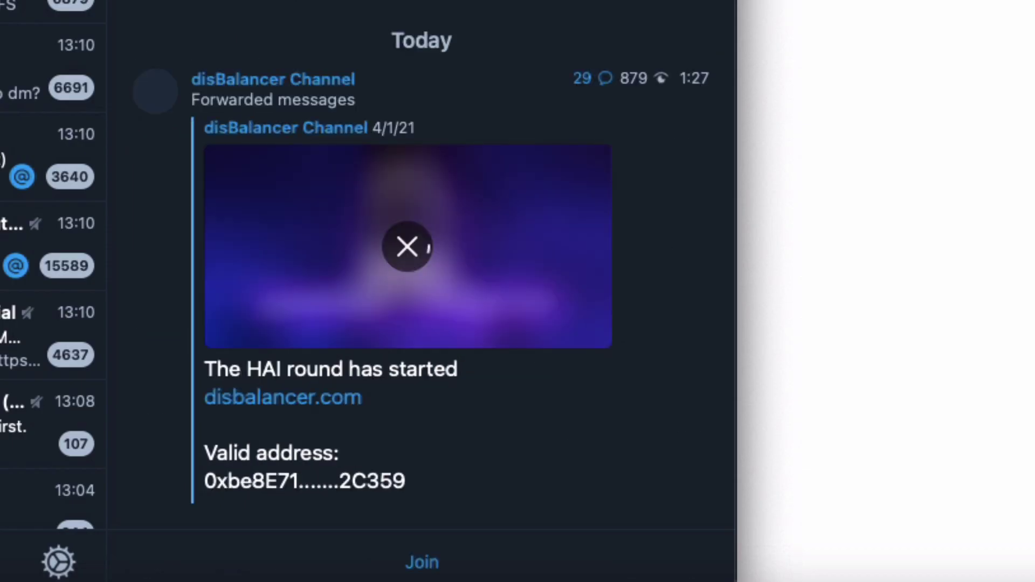
{"action": "left_click", "coordinate": [422, 564]}
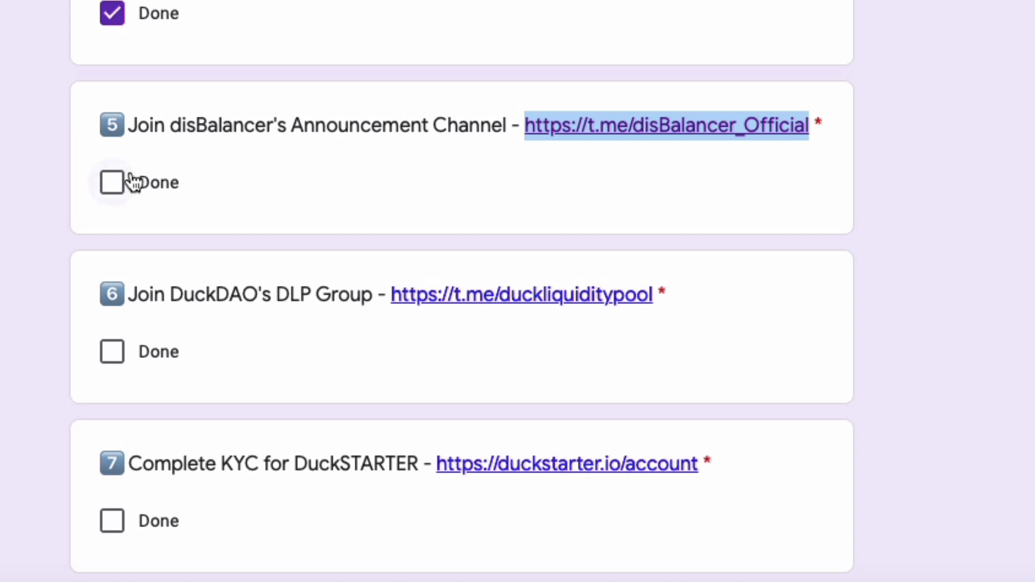
Step: Tick Done on task 5 (Announcement Channel) and open task 6's DuckDAO DLP Group link in a new tab
{"action": "left_click", "coordinate": [114, 185]}
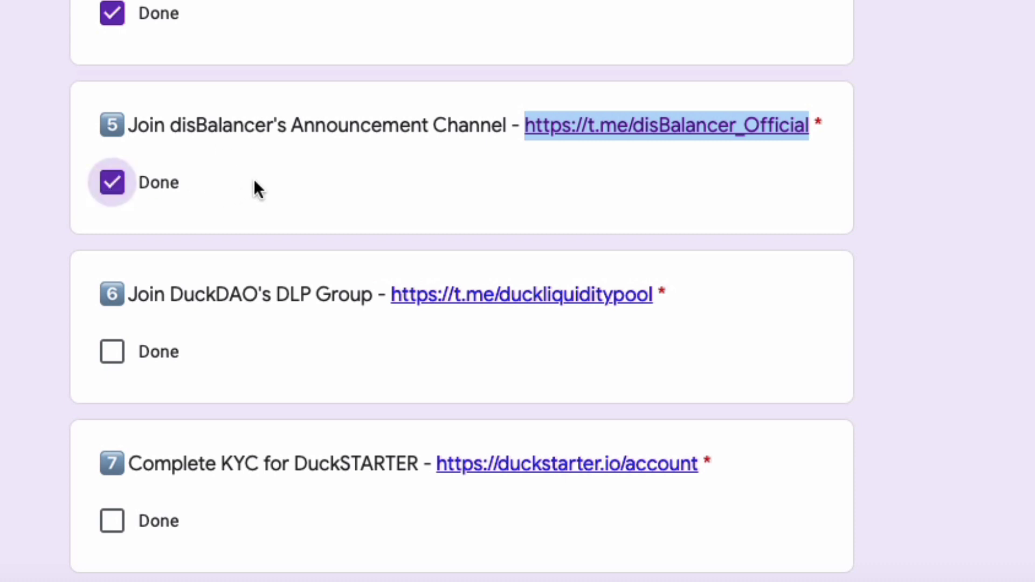
{"action": "scroll", "coordinate": [269, 193], "scroll_direction": "down", "scroll_amount": 3}
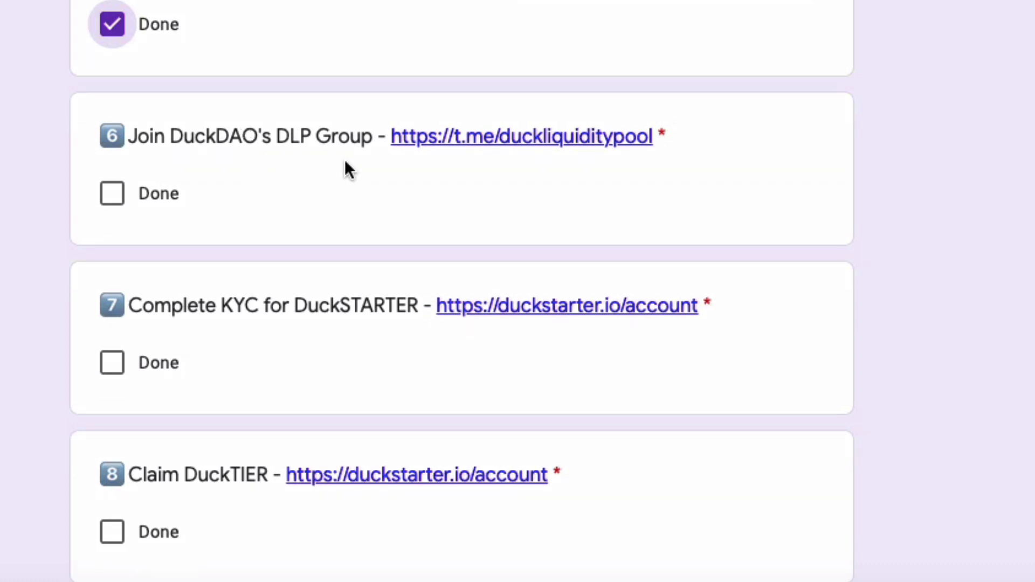
{"action": "scroll", "coordinate": [348, 176], "scroll_direction": "down", "scroll_amount": 1}
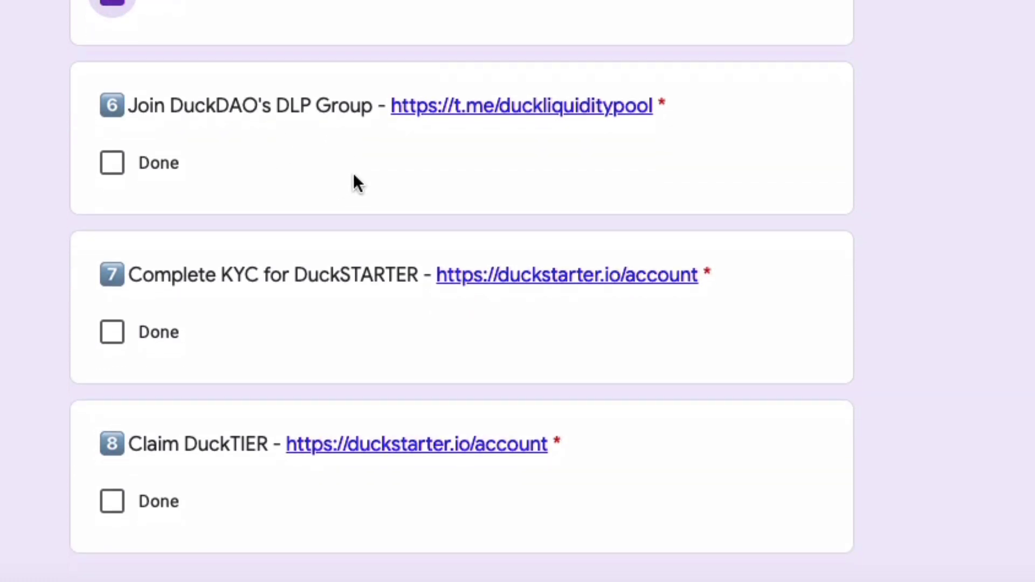
{"action": "right_click", "coordinate": [476, 108]}
{"action": "left_click", "coordinate": [523, 115]}
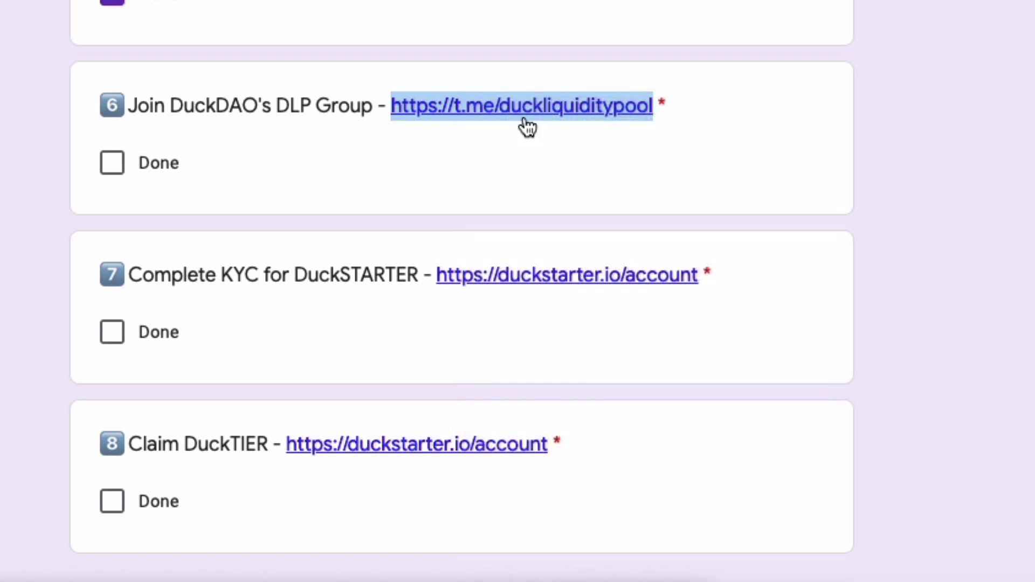
{"action": "key", "text": "ctrl+Tab"}
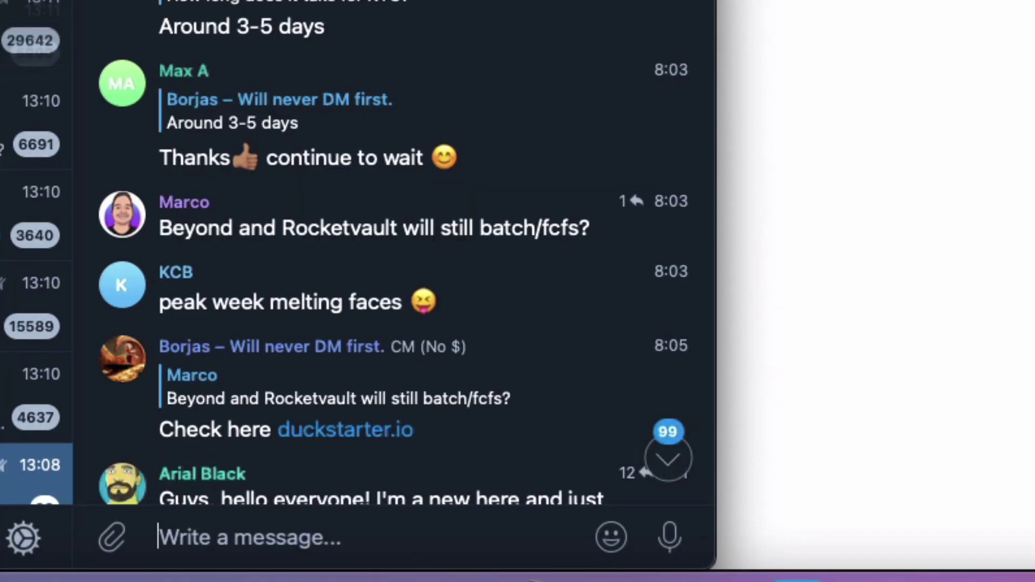
{"action": "scroll", "coordinate": [493, 51], "scroll_direction": "down", "scroll_amount": 5}
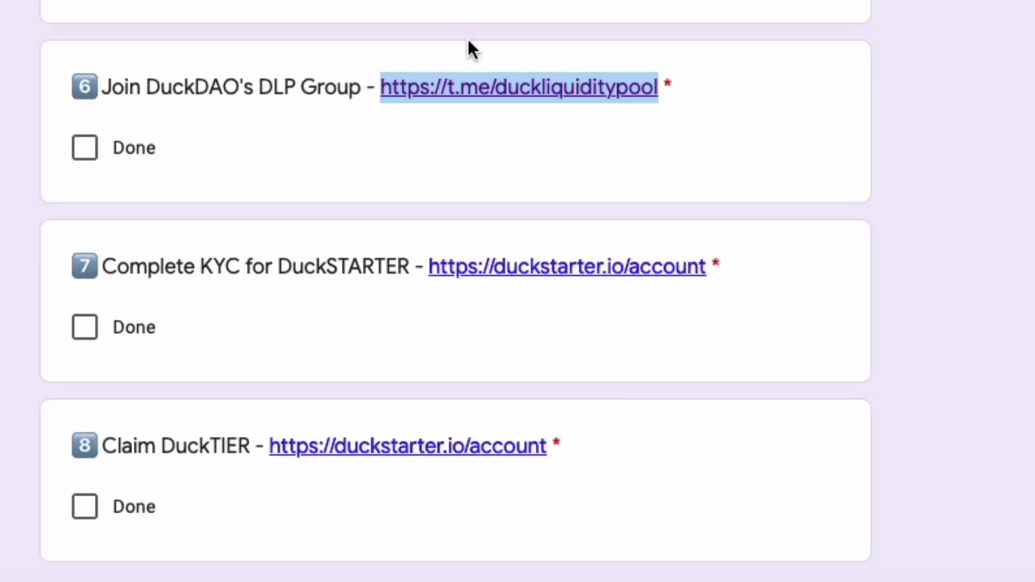
Step: Tick Done for the DuckDAO DLP Group, DuckSTARTER KYC and Claim DuckTIER tasks, then review all tasks
{"action": "left_click", "coordinate": [87, 151]}
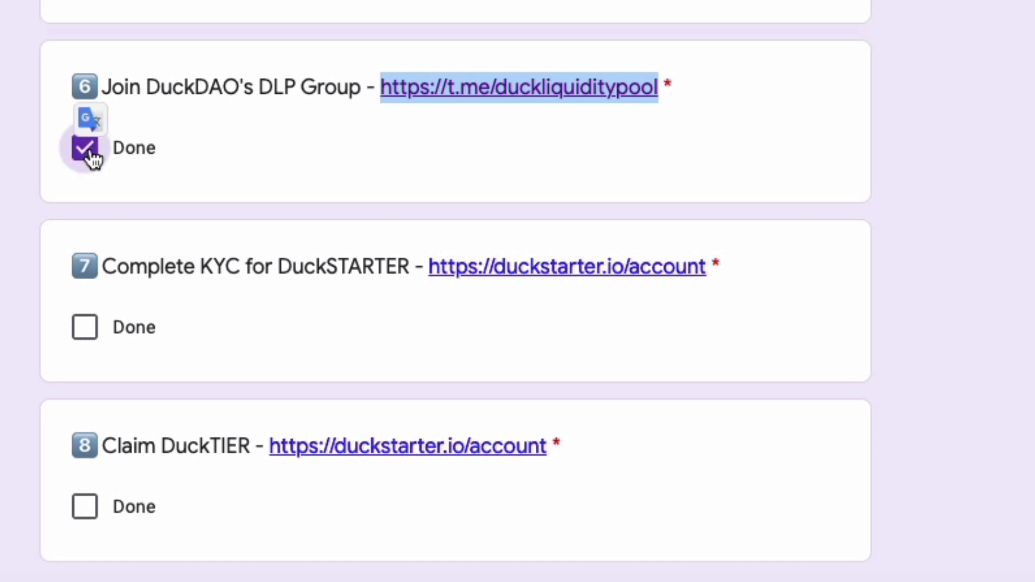
{"action": "left_click", "coordinate": [90, 331]}
{"action": "scroll", "coordinate": [325, 332], "scroll_direction": "down", "scroll_amount": 4}
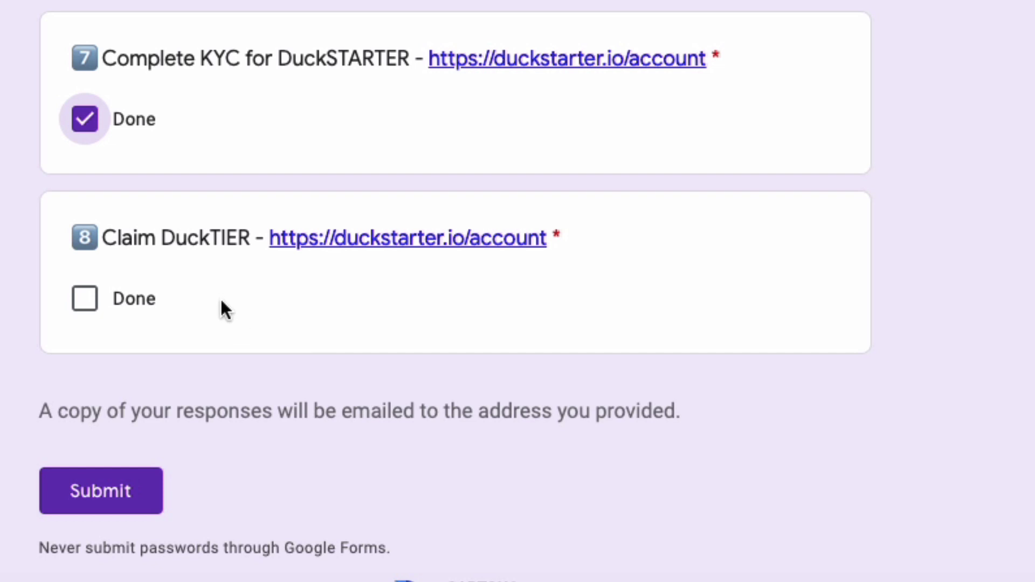
{"action": "left_click", "coordinate": [88, 302]}
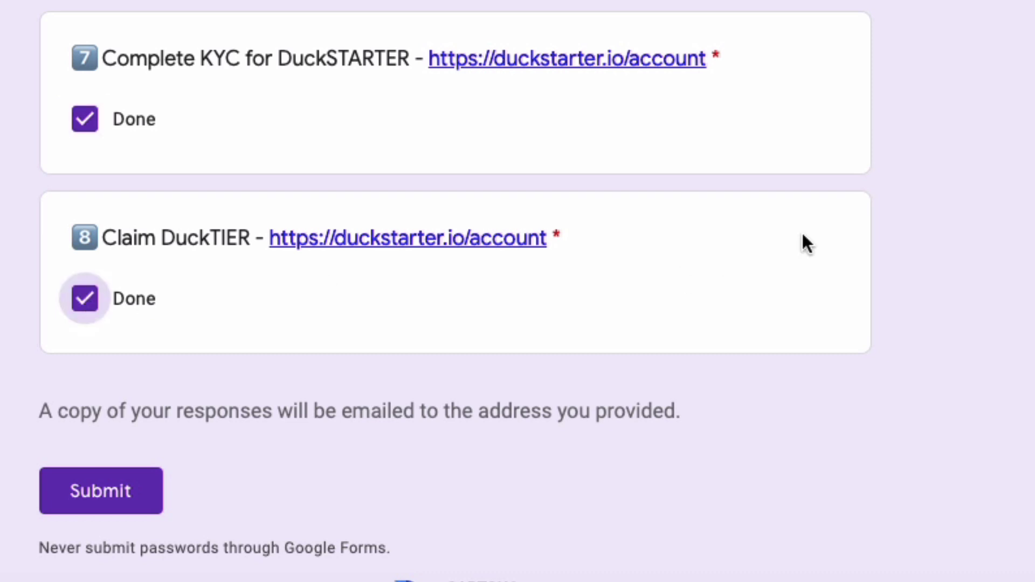
{"action": "scroll", "coordinate": [863, 223], "scroll_direction": "up", "scroll_amount": 10}
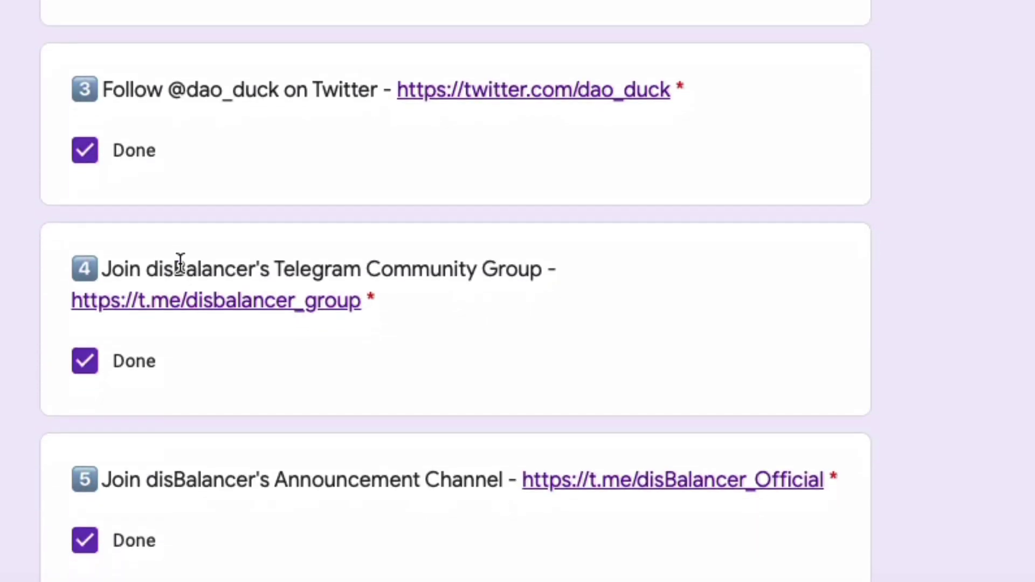
{"action": "scroll", "coordinate": [180, 264], "scroll_direction": "down", "scroll_amount": 4}
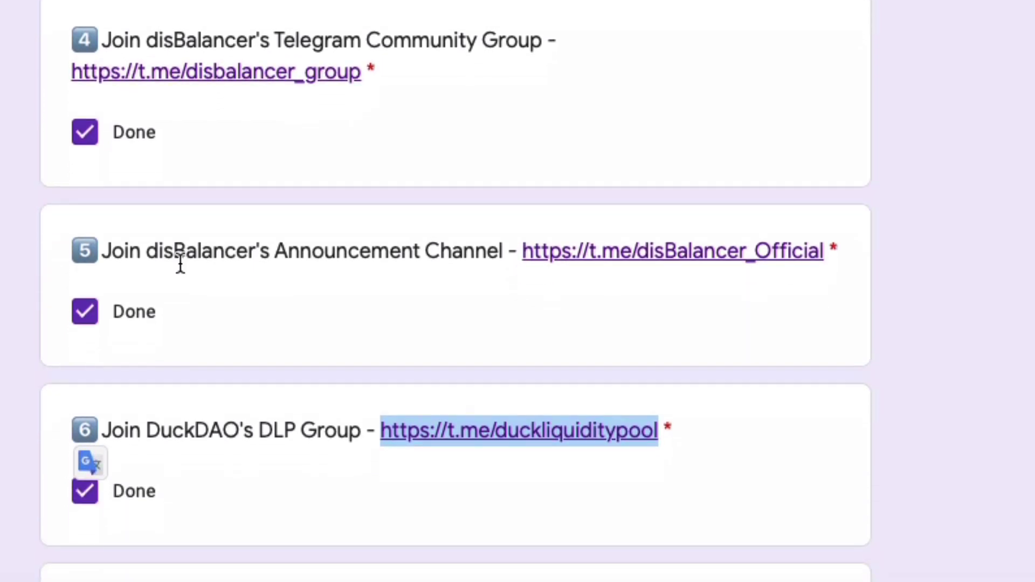
{"action": "scroll", "coordinate": [181, 263], "scroll_direction": "down", "scroll_amount": 7}
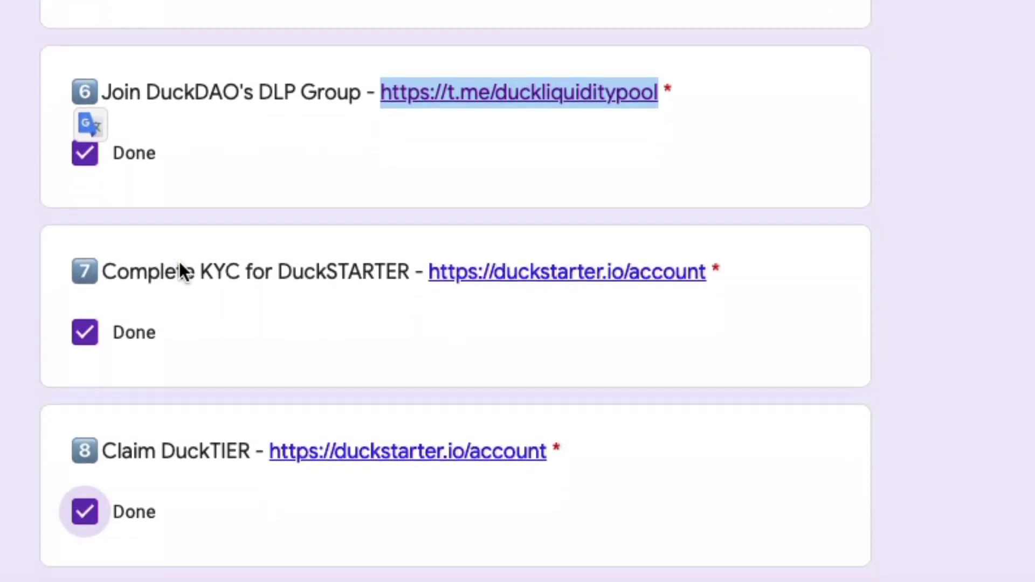
{"action": "scroll", "coordinate": [181, 265], "scroll_direction": "down", "scroll_amount": 1}
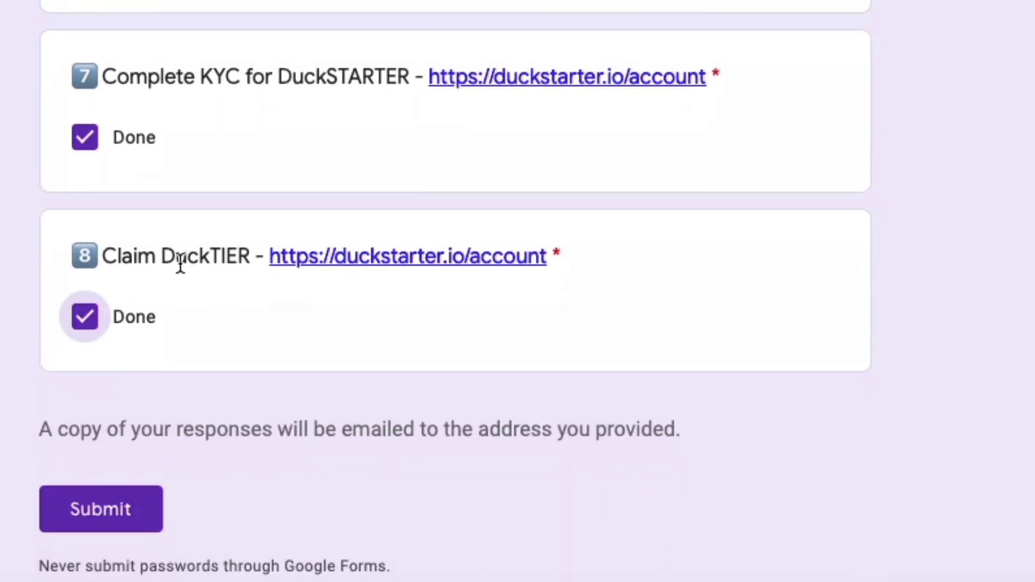
Step: Submit the completed whitelist form, bringing up the reCAPTCHA challenge
{"action": "left_click", "coordinate": [108, 511]}
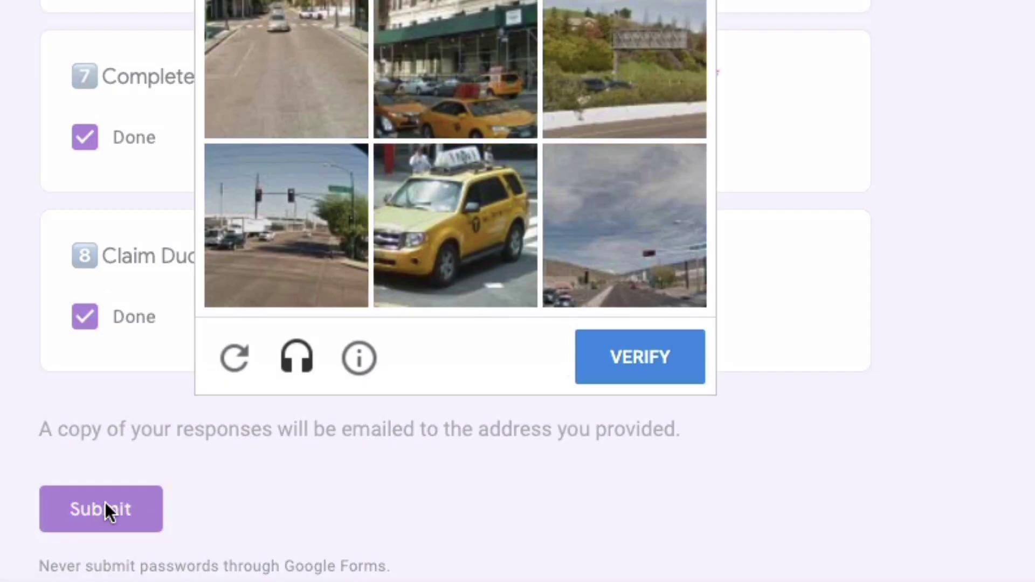